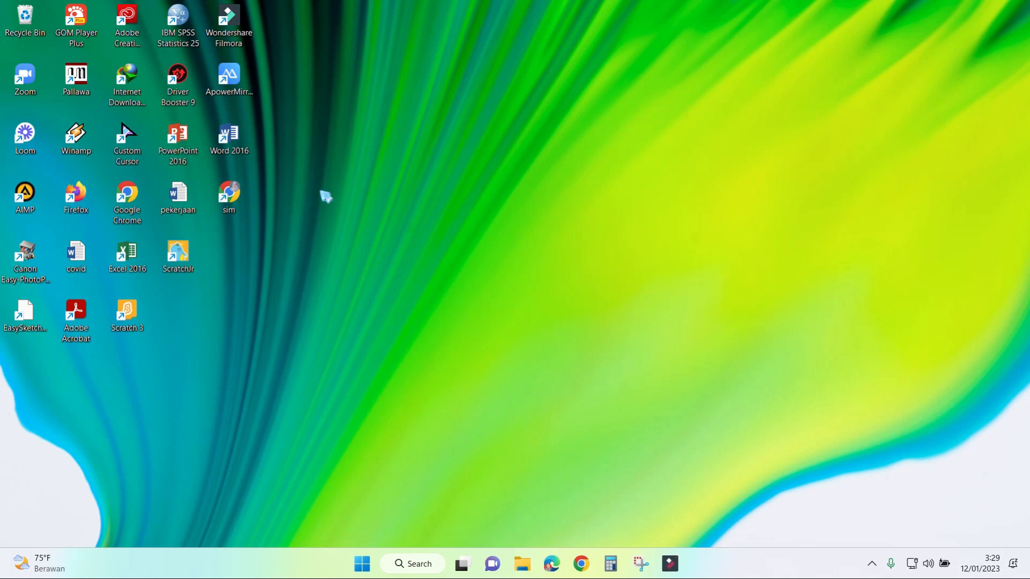
# Open the SIMPEG Personal 2022 site of Kabupaten Kebumen in Chrome and log in with the prefilled credentials
pyautogui.doubleClick(226, 192)
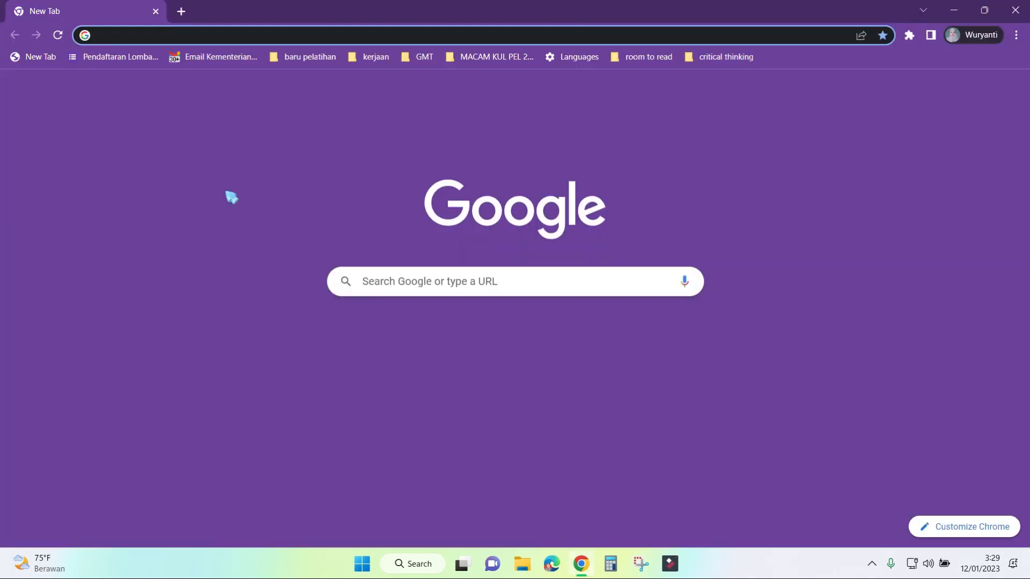
pyautogui.write('sim')
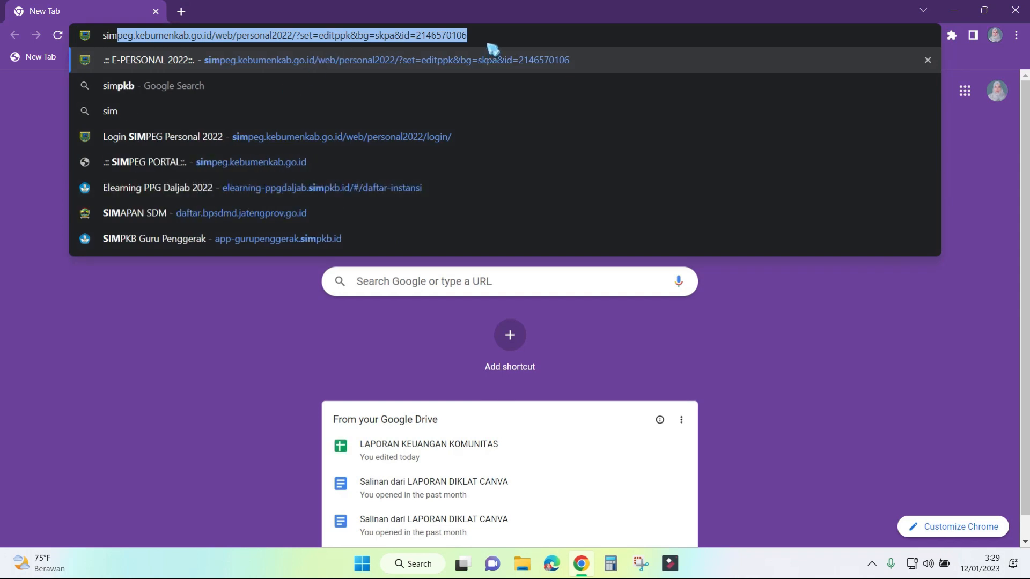
pyautogui.press('Return')
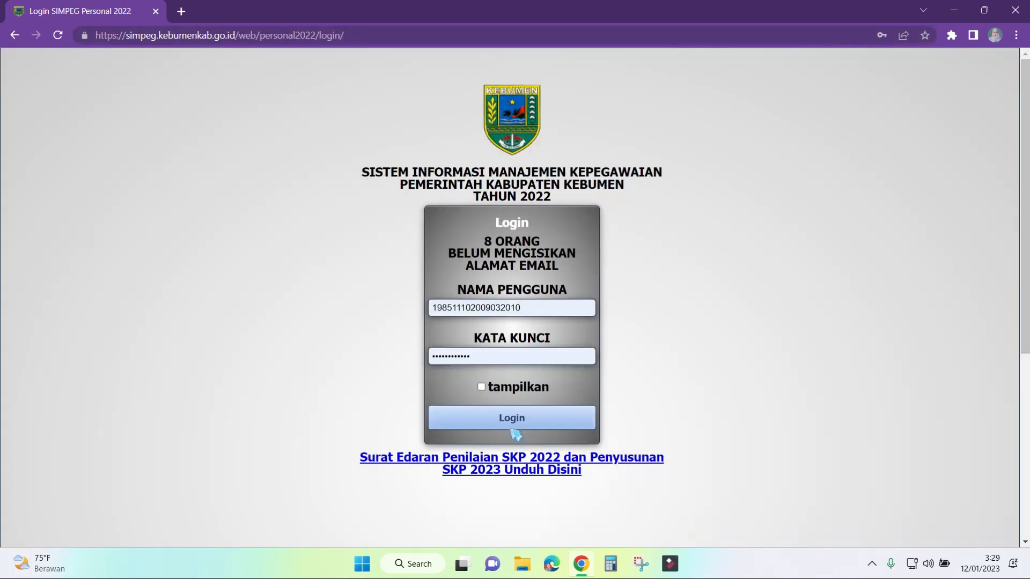
pyautogui.click(509, 425)
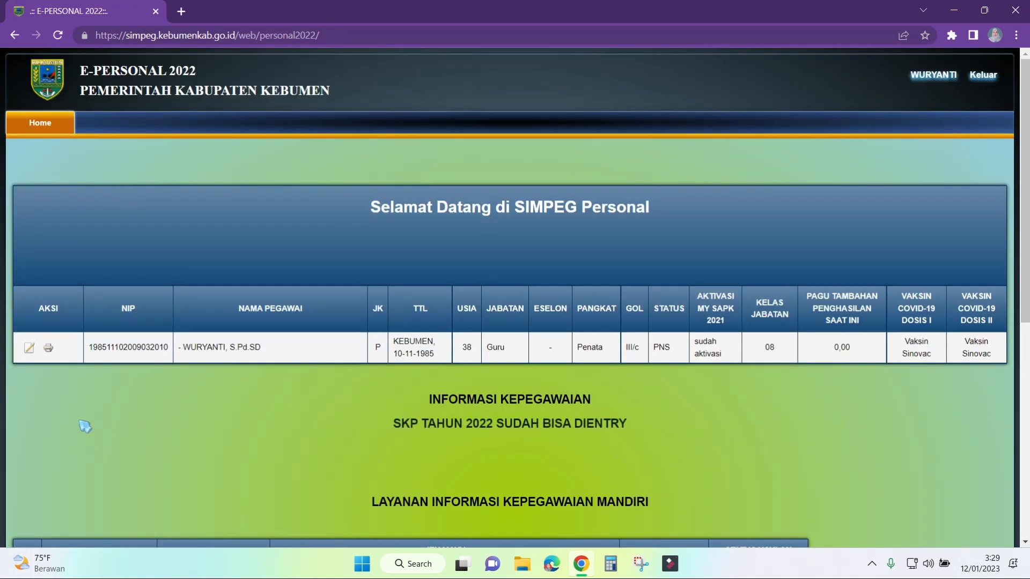
# Open the employee's record for editing and go to its Posisi & Jabatan data
pyautogui.click(29, 350)
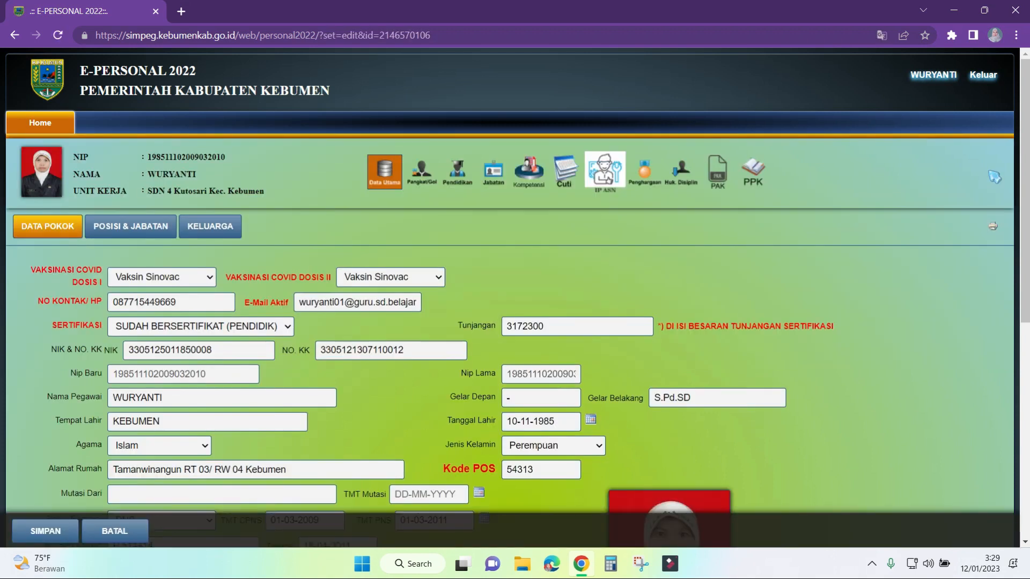
pyautogui.click(131, 226)
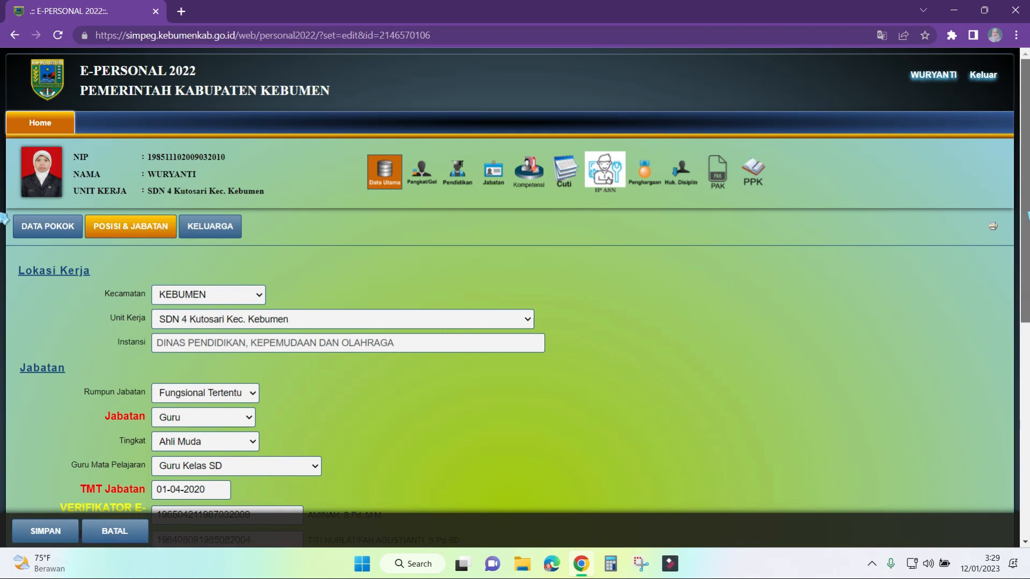
pyautogui.scroll(-5, 4, 218)
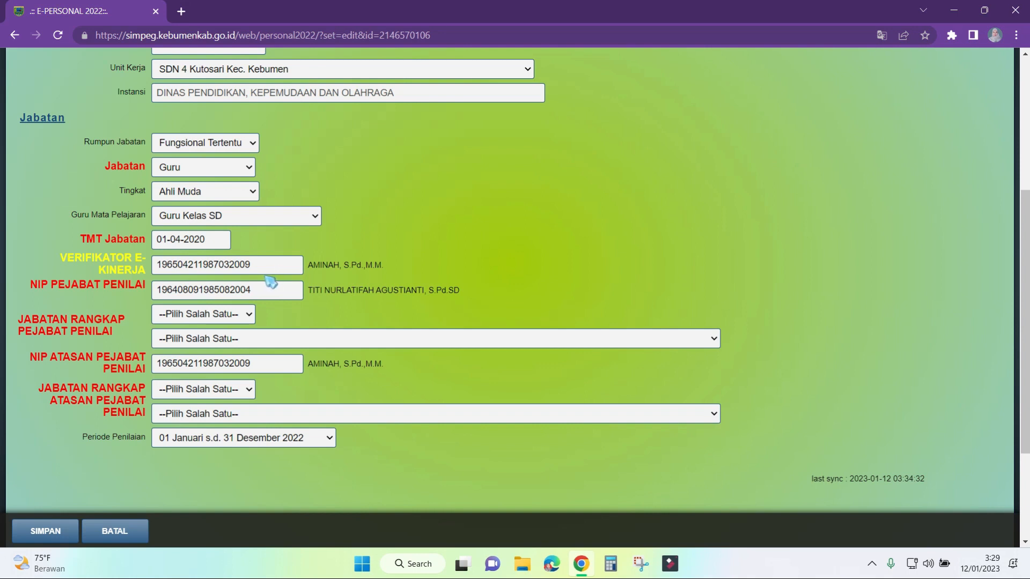
# Check the NIP Pejabat Penilai and NIP Atasan Pejabat Penilai entries and save the position data
pyautogui.moveTo(257, 297); pyautogui.dragTo(166, 291)
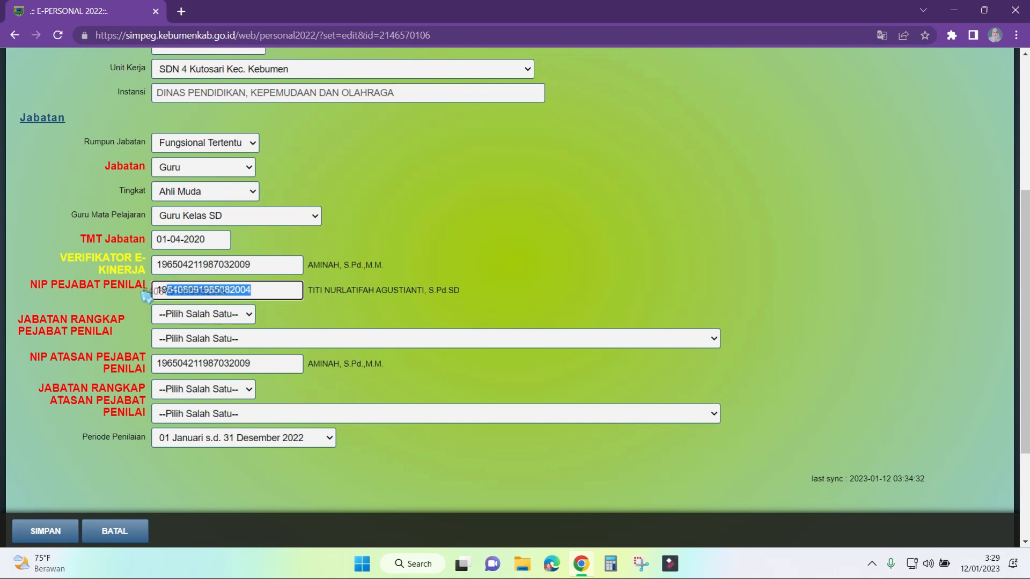
pyautogui.click(355, 290)
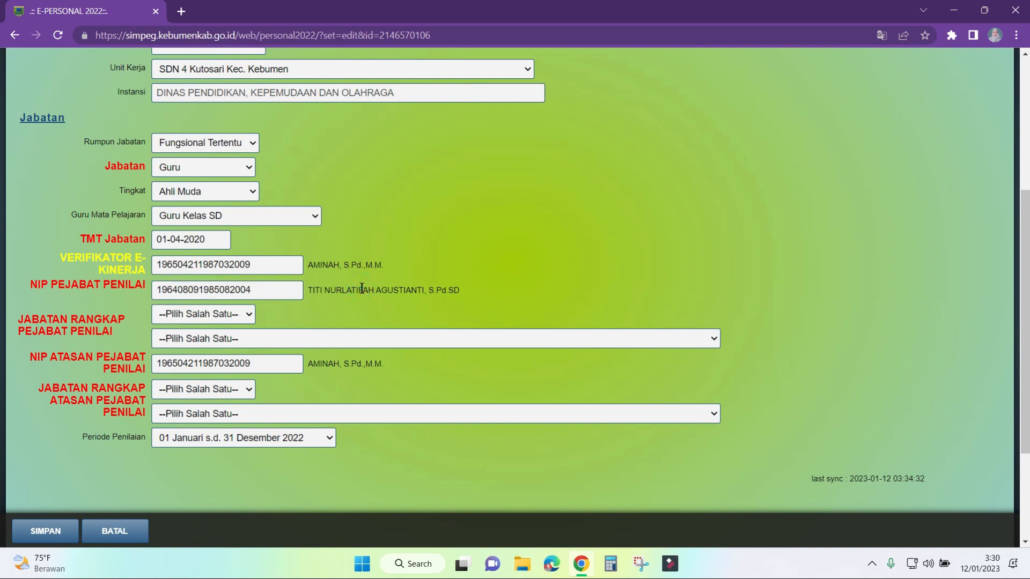
pyautogui.click(219, 294)
pyautogui.doubleClick(219, 295)
pyautogui.click(555, 283)
pyautogui.moveTo(1028, 209); pyautogui.dragTo(1028, 251)
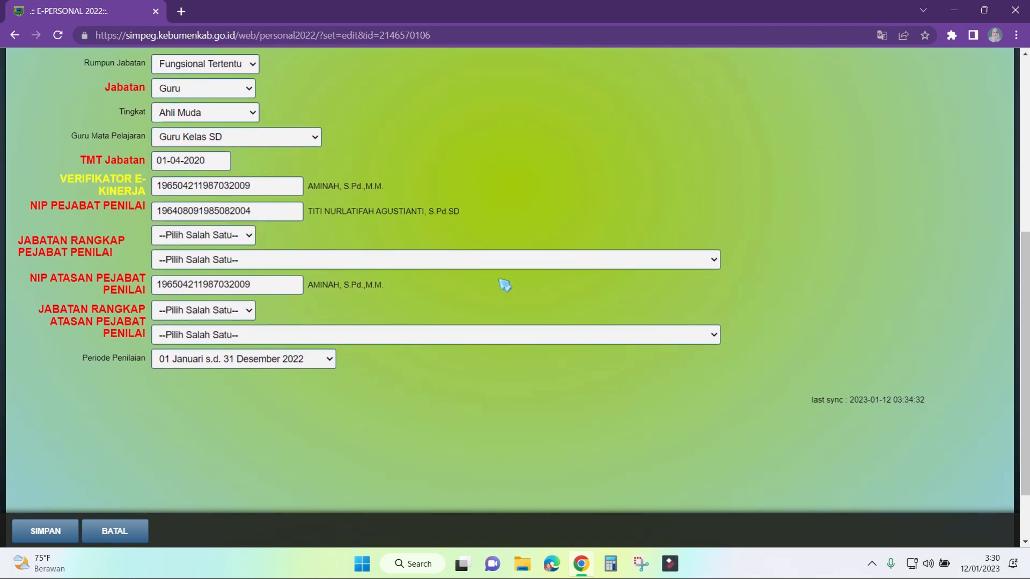
pyautogui.click(274, 290)
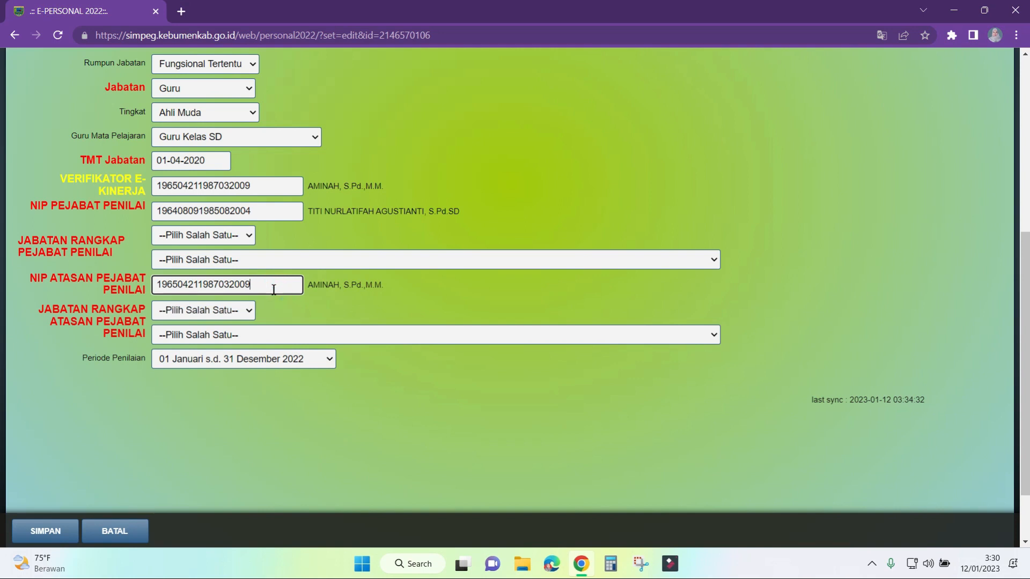
pyautogui.click(42, 532)
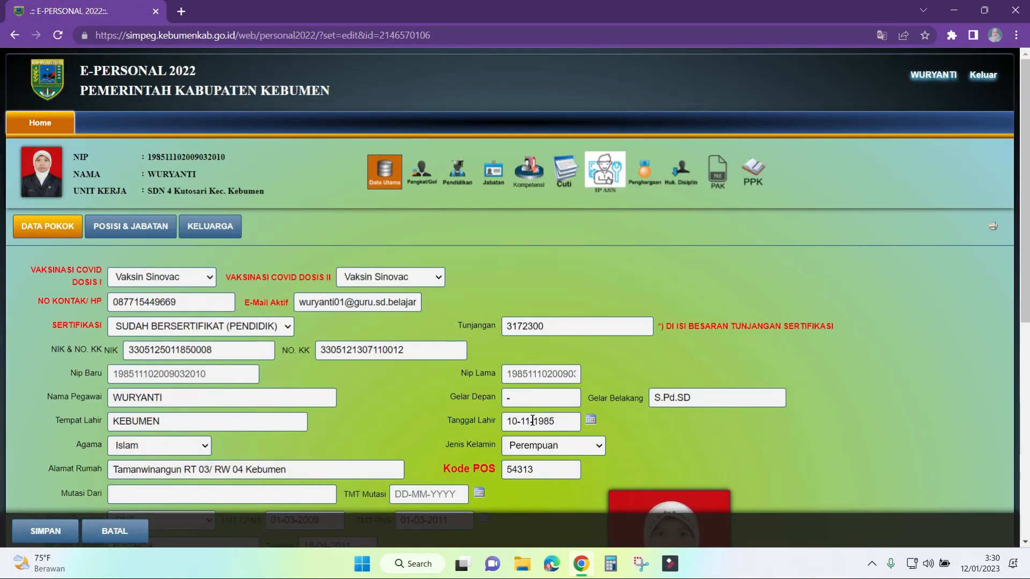
# Open Sasaran Kinerja in the PPK section and review the listed Utama and Tambahan performance plans
pyautogui.click(759, 173)
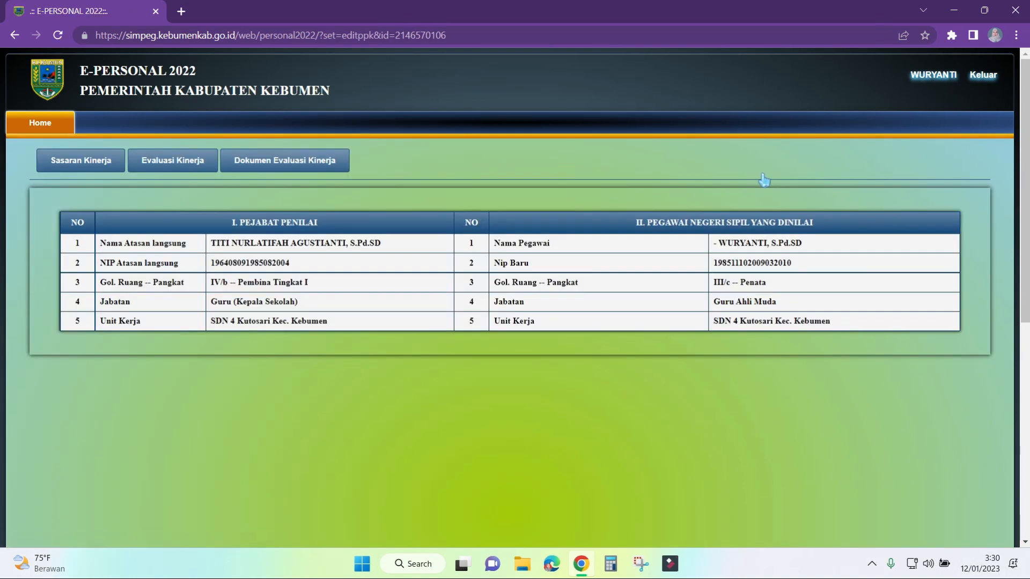
pyautogui.click(88, 170)
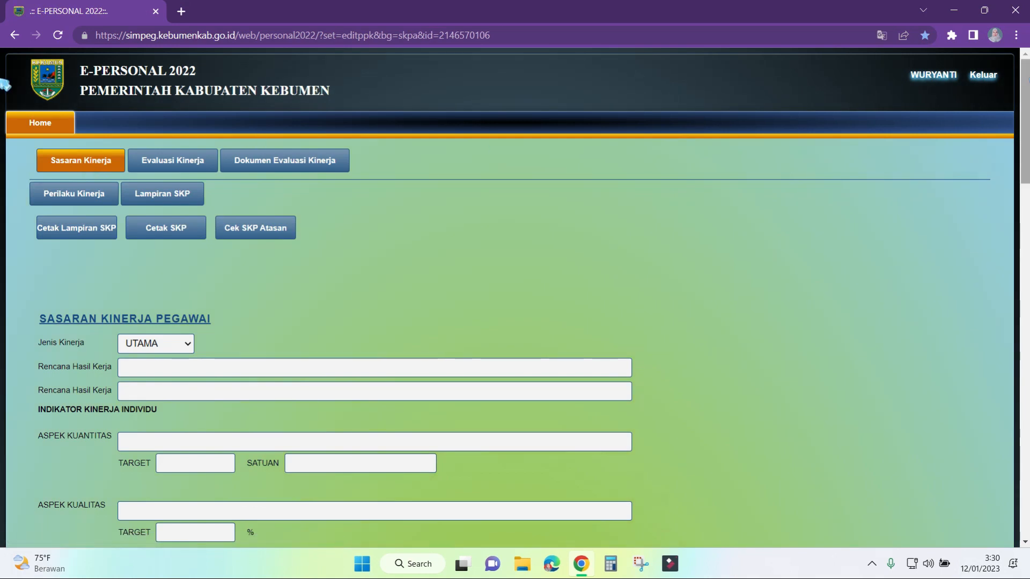
pyautogui.scroll(-10, 5, 84)
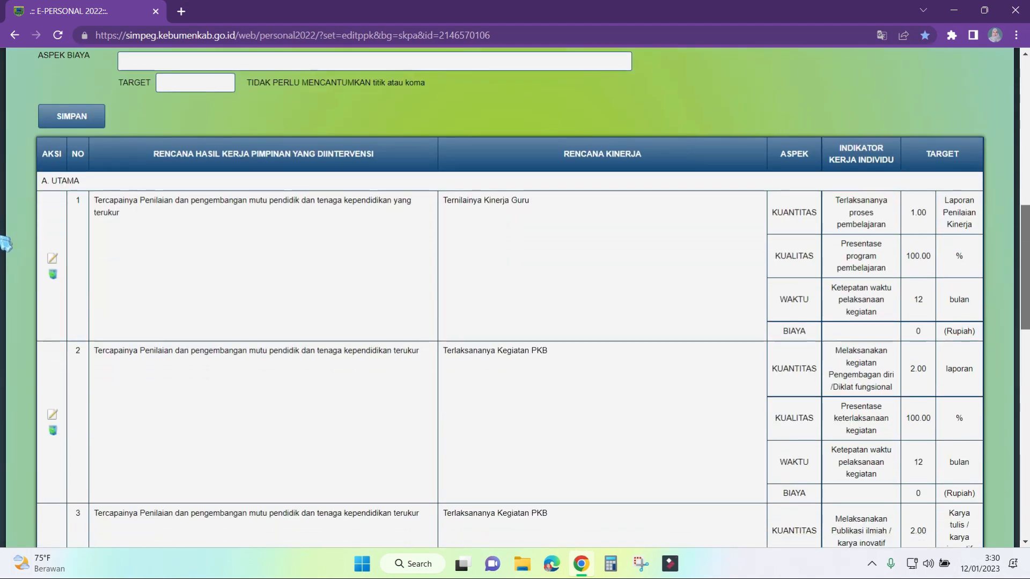
pyautogui.scroll(-8, 6, 244)
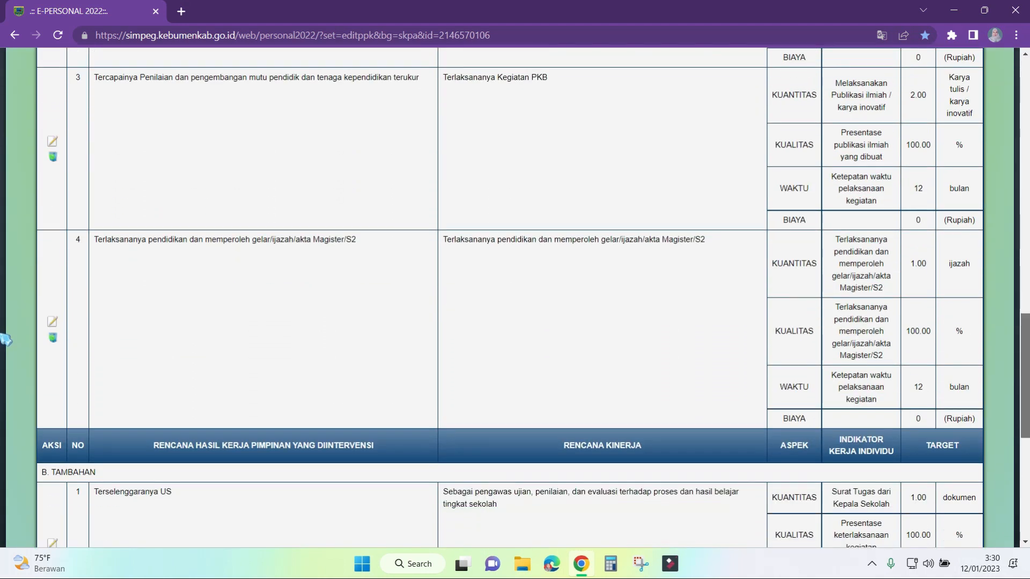
pyautogui.scroll(-7, 5, 339)
pyautogui.moveTo(1025, 428); pyautogui.dragTo(1013, 211)
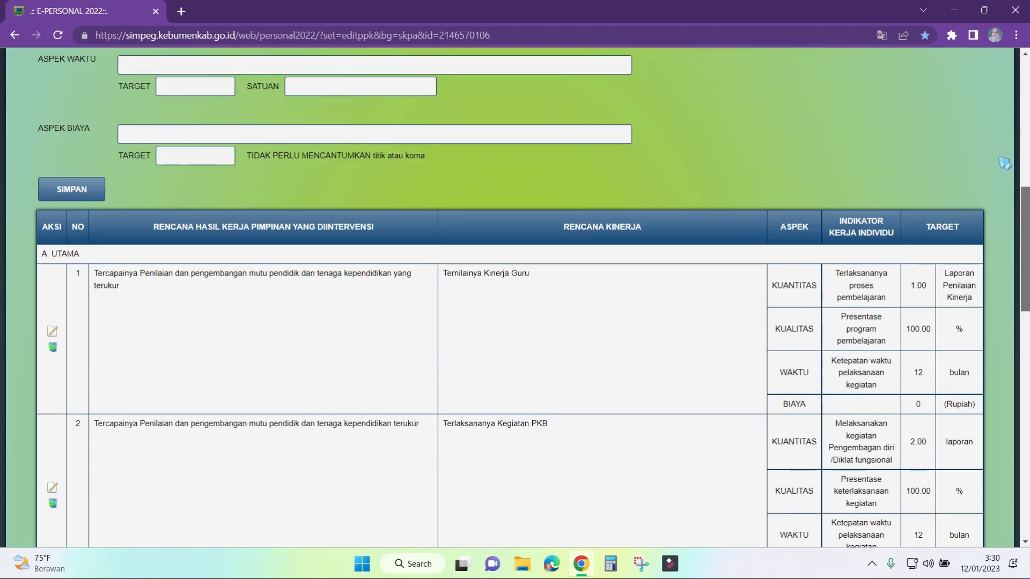
# View the Jenis Kinerja options in the Sasaran Kinerja Pegawai form without changing the selection
pyautogui.scroll(7, 1004, 164)
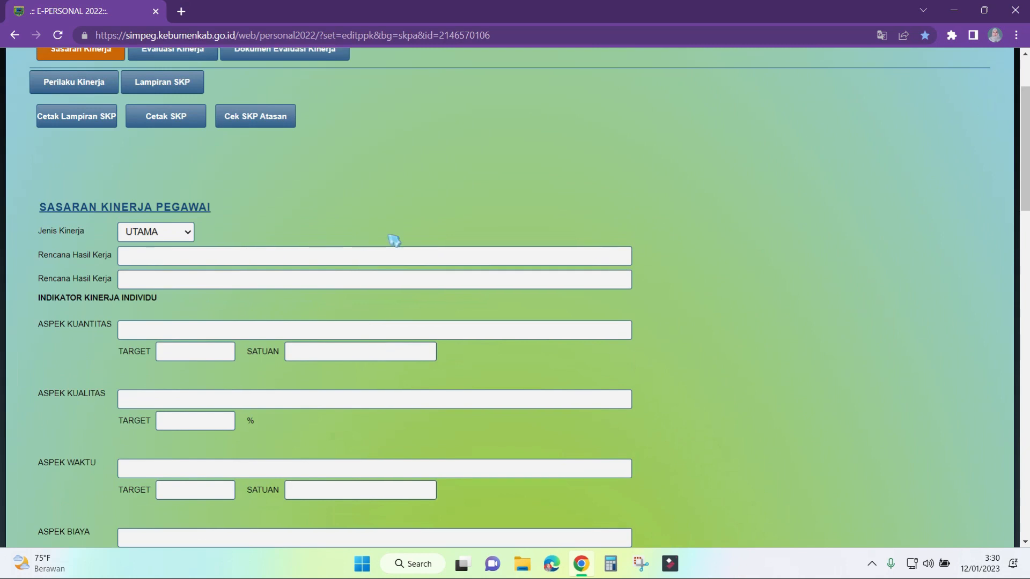
pyautogui.click(167, 236)
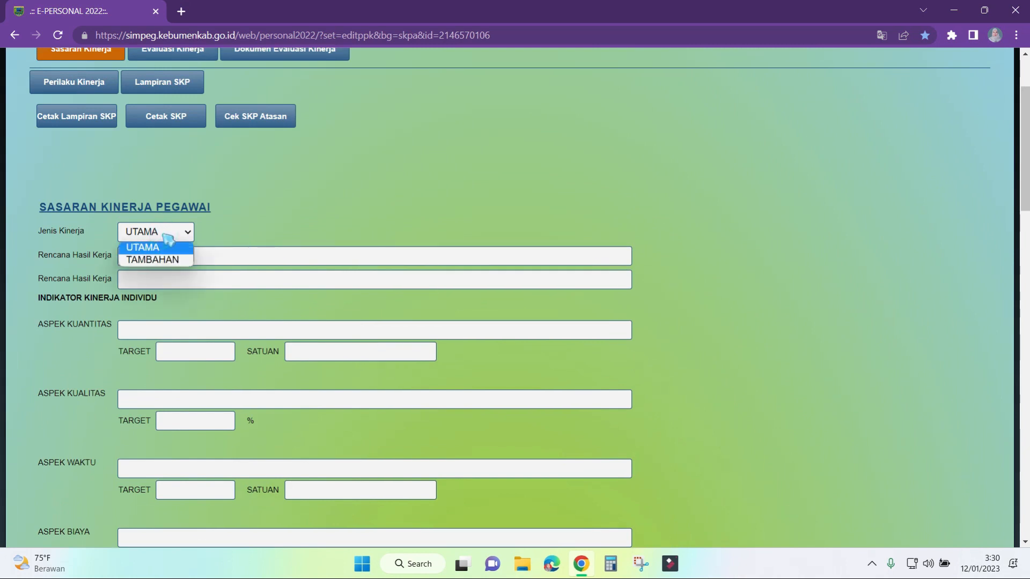
pyautogui.click(258, 219)
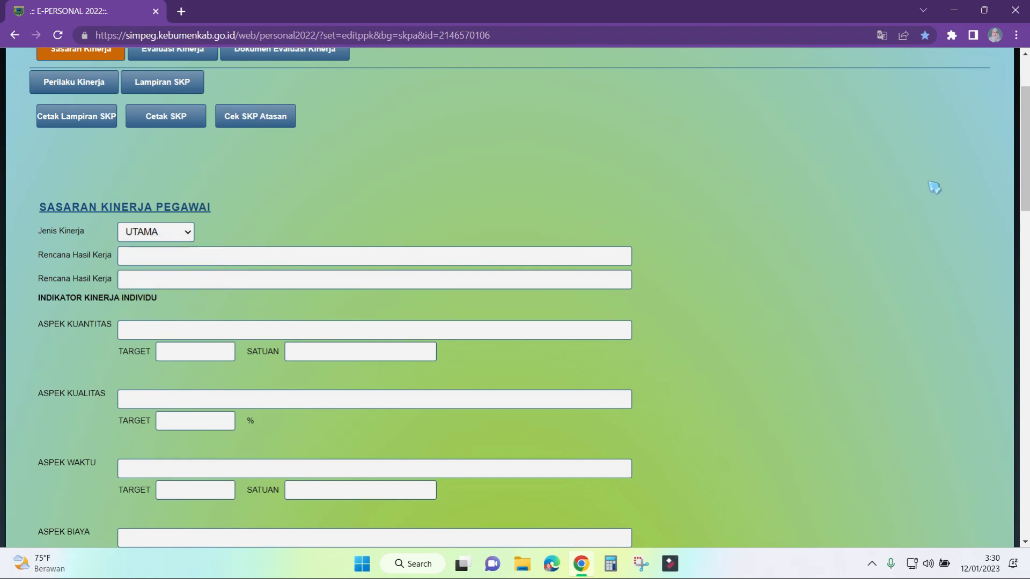
pyautogui.scroll(2, 1024, 172)
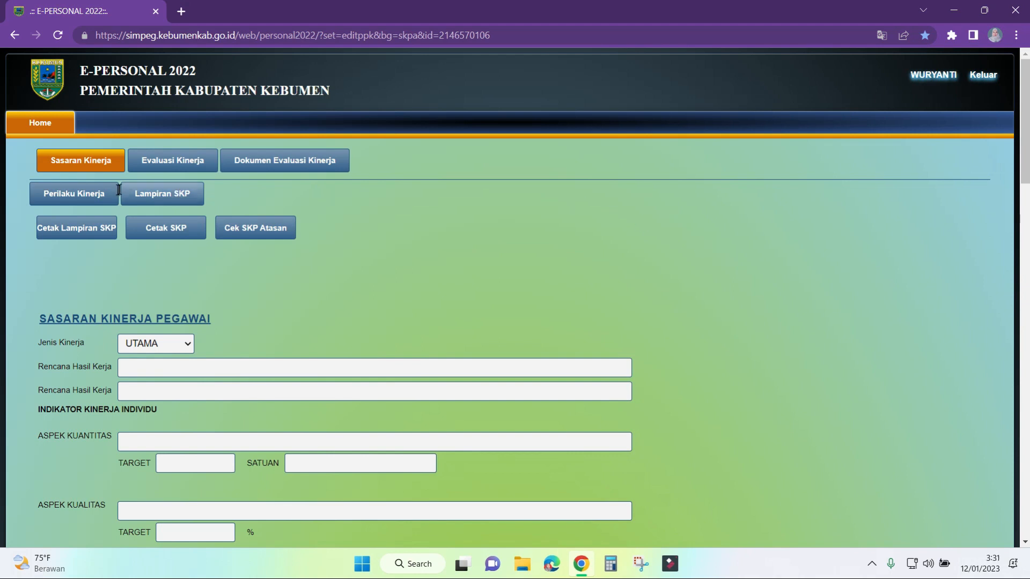
# Open the Perilaku Kinerja page and look over the work behaviours with their Ekspektasi Khusus Pimpinan fields
pyautogui.click(81, 198)
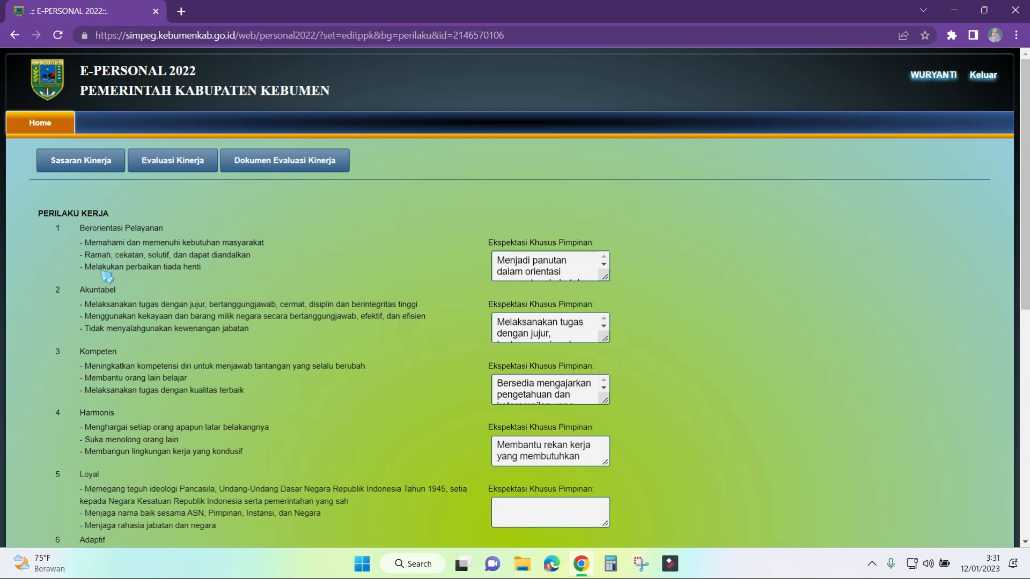
pyautogui.scroll(-3, 5, 155)
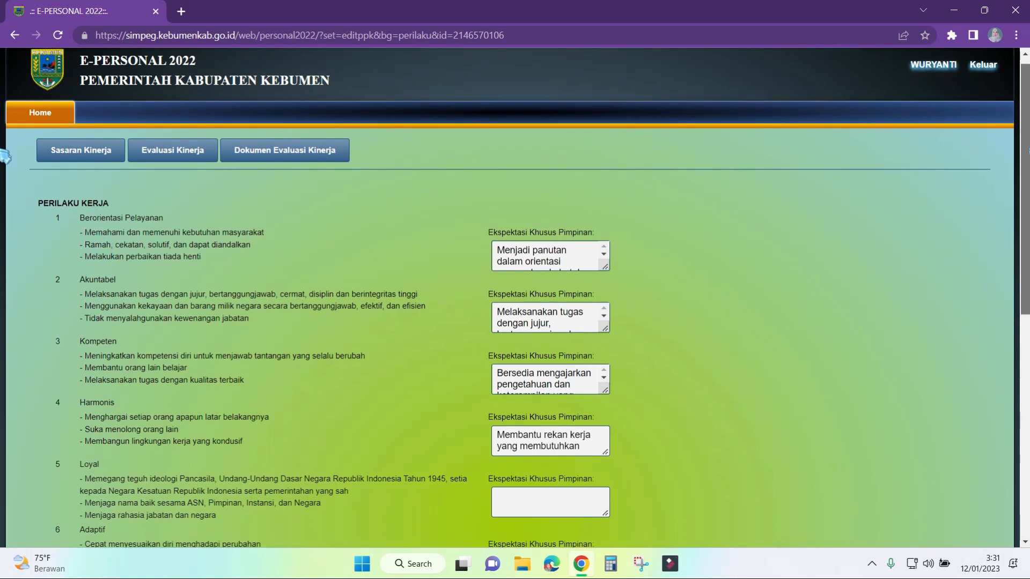
pyautogui.scroll(-3, 6, 154)
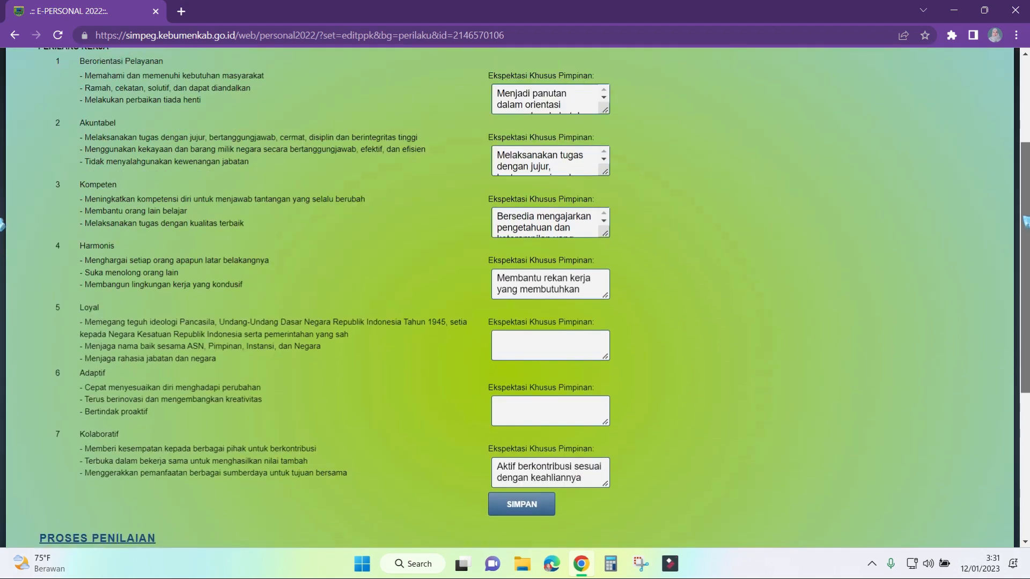
pyautogui.scroll(1, 1024, 223)
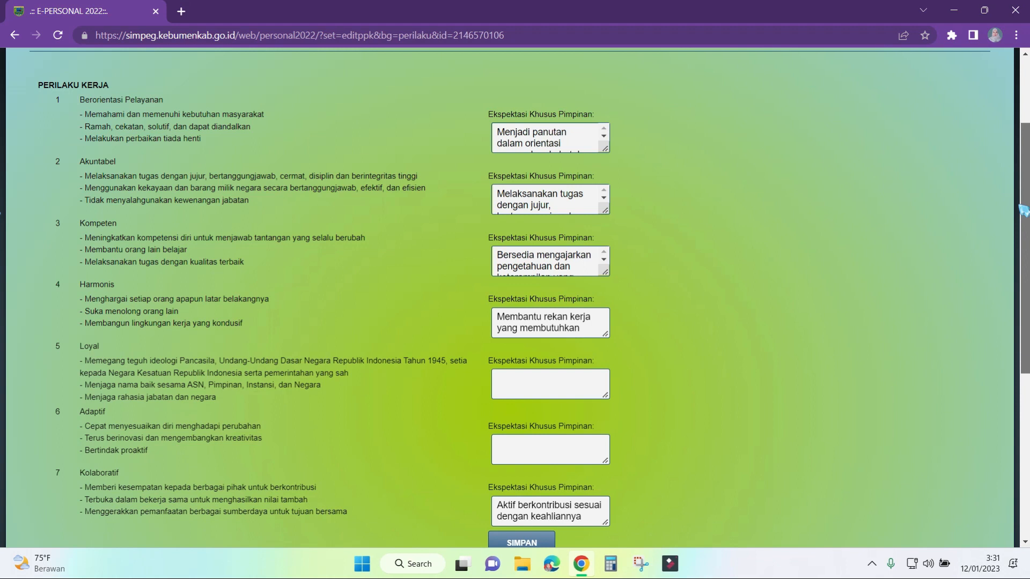
# Examine the Berorientasi Pelayanan behaviour points and the Ekspektasi Khusus Pimpinan text beside them
pyautogui.click(498, 130)
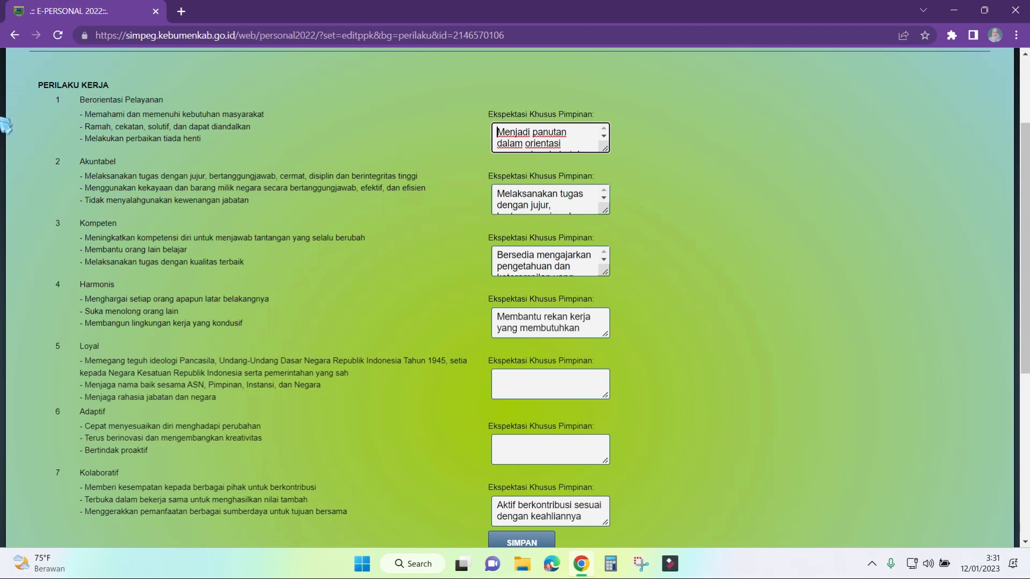
pyautogui.scroll(1, 1024, 144)
pyautogui.moveTo(1024, 144); pyautogui.dragTo(1011, 101)
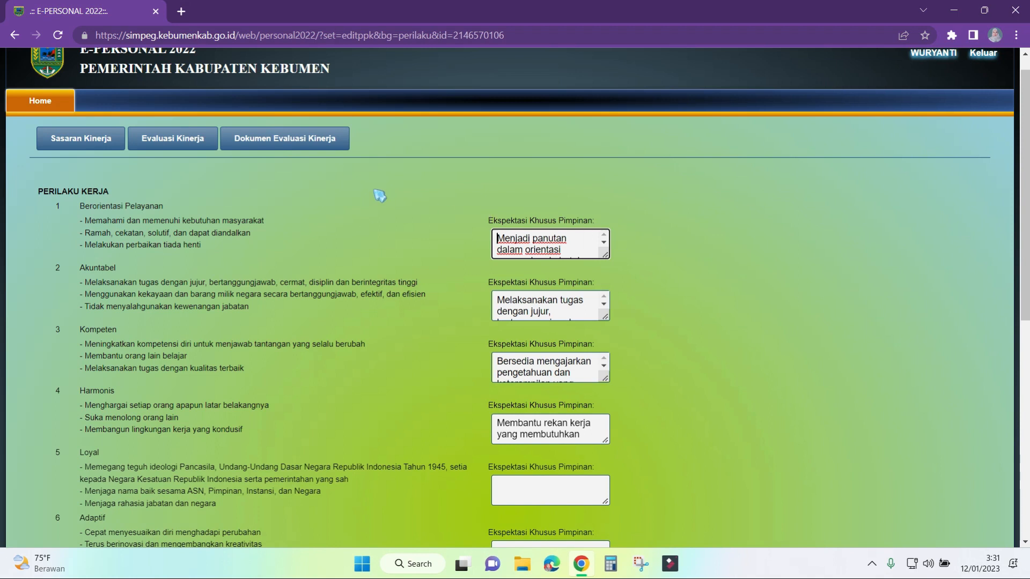
pyautogui.moveTo(212, 255); pyautogui.dragTo(91, 222)
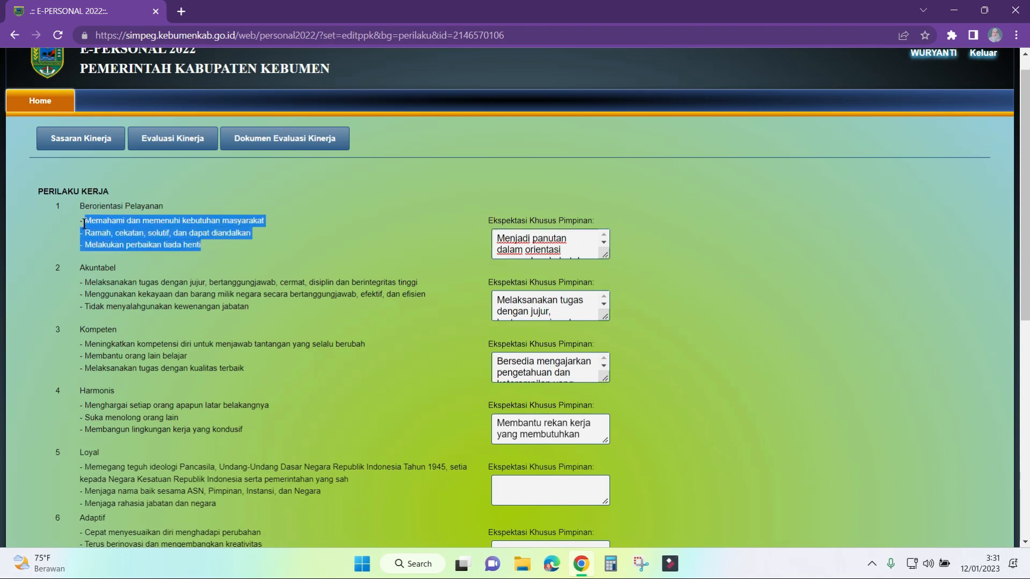
pyautogui.click(546, 234)
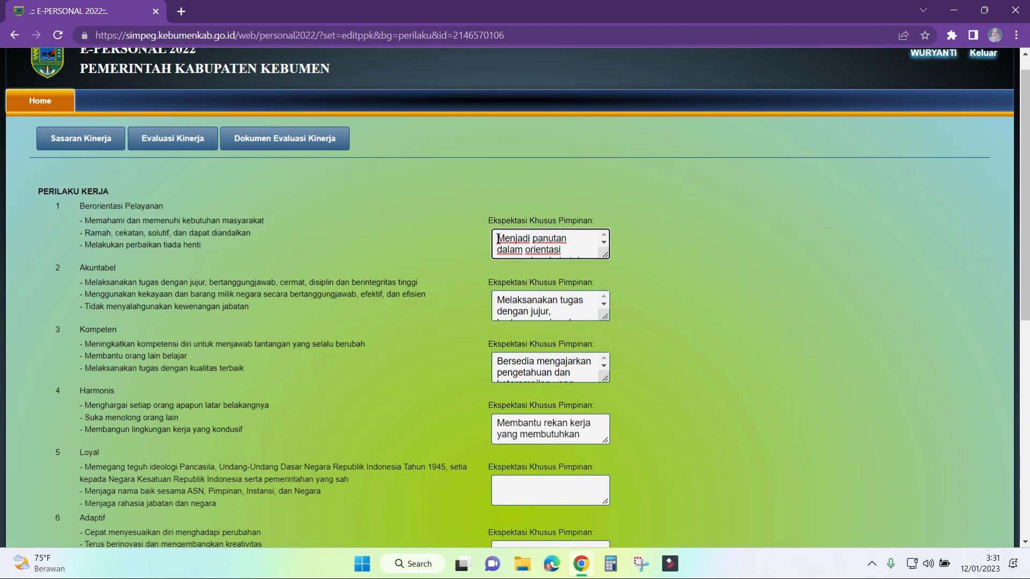
# Review the remaining Ekspektasi Khusus Pimpinan fields, save the Perilaku Kerja form and check the Proses Penilaian table
pyautogui.scroll(-1, 5, 220)
pyautogui.scroll(-1, 759, 235)
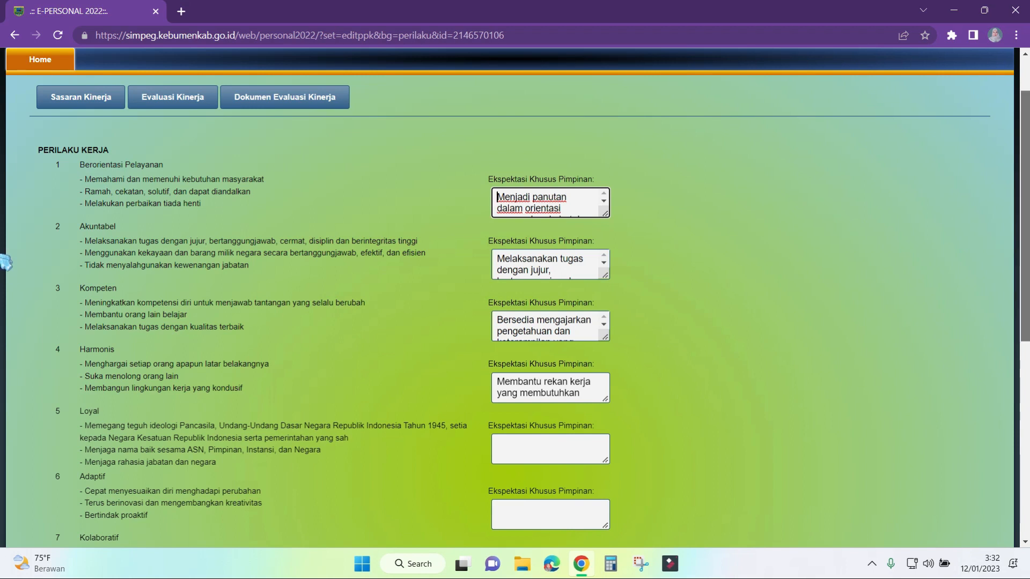
pyautogui.scroll(-2, 6, 260)
pyautogui.scroll(-1, 4, 326)
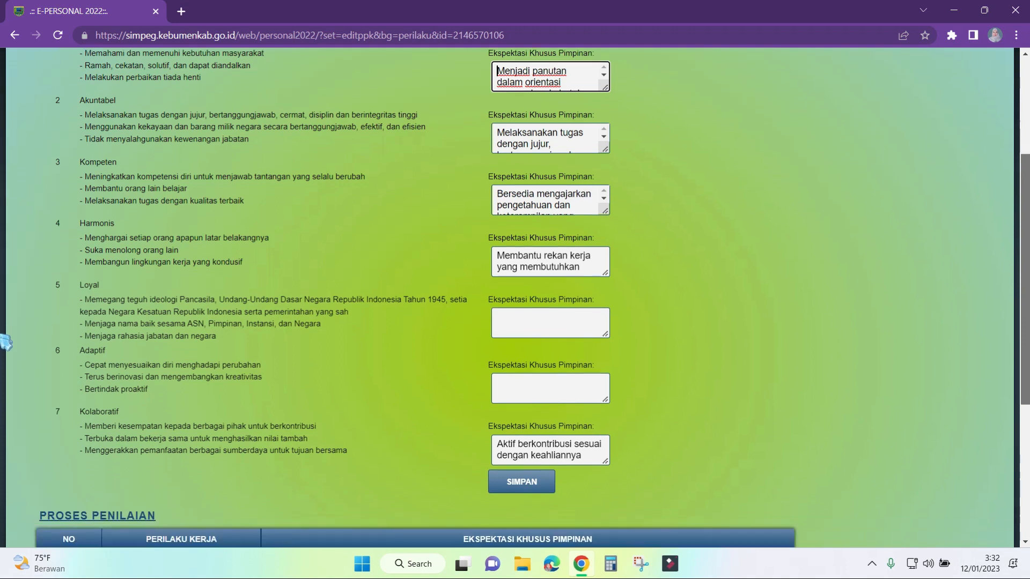
pyautogui.scroll(-1, 5, 340)
pyautogui.scroll(1, 5, 345)
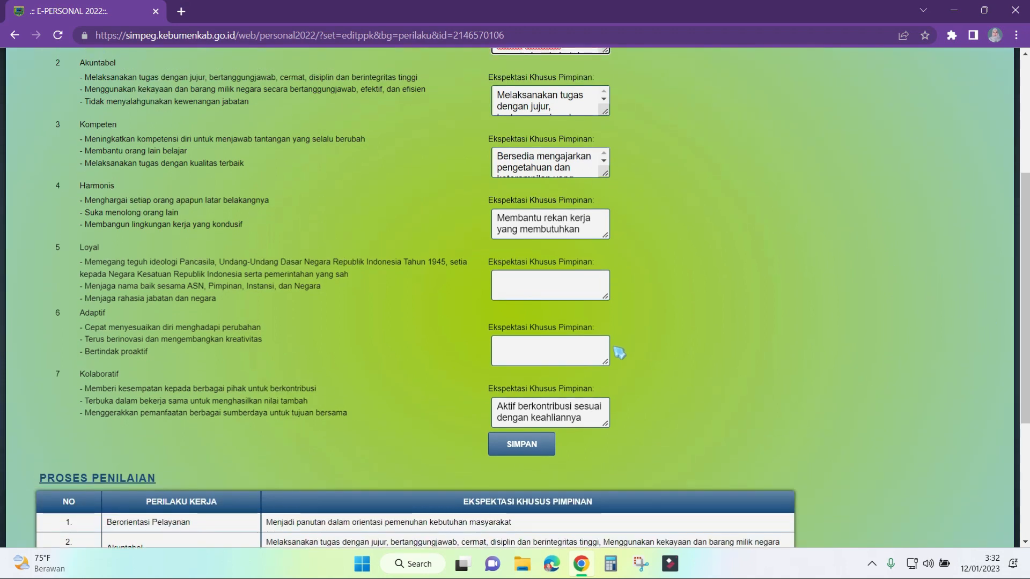
pyautogui.moveTo(1021, 361); pyautogui.dragTo(1023, 427)
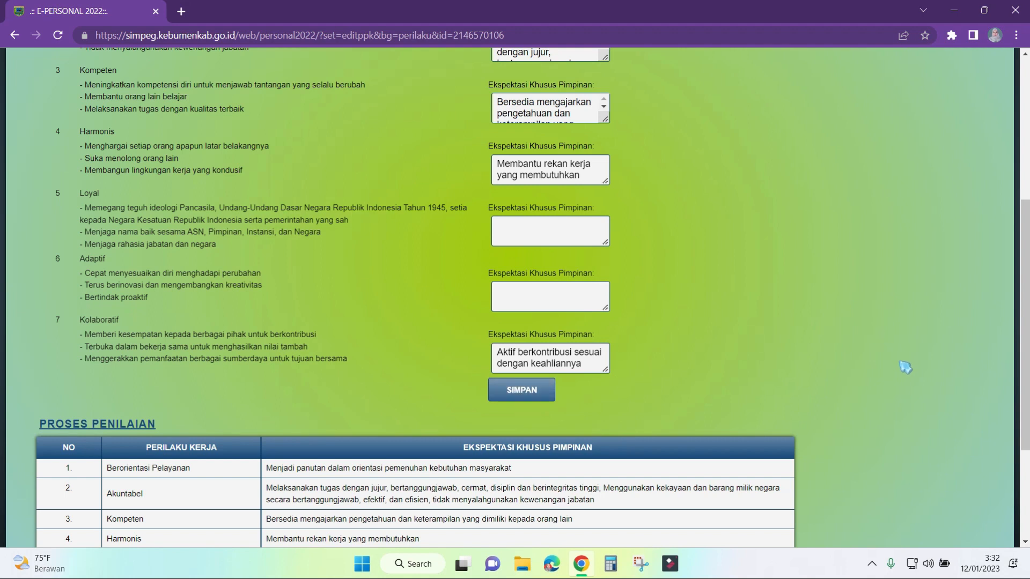
pyautogui.click(511, 395)
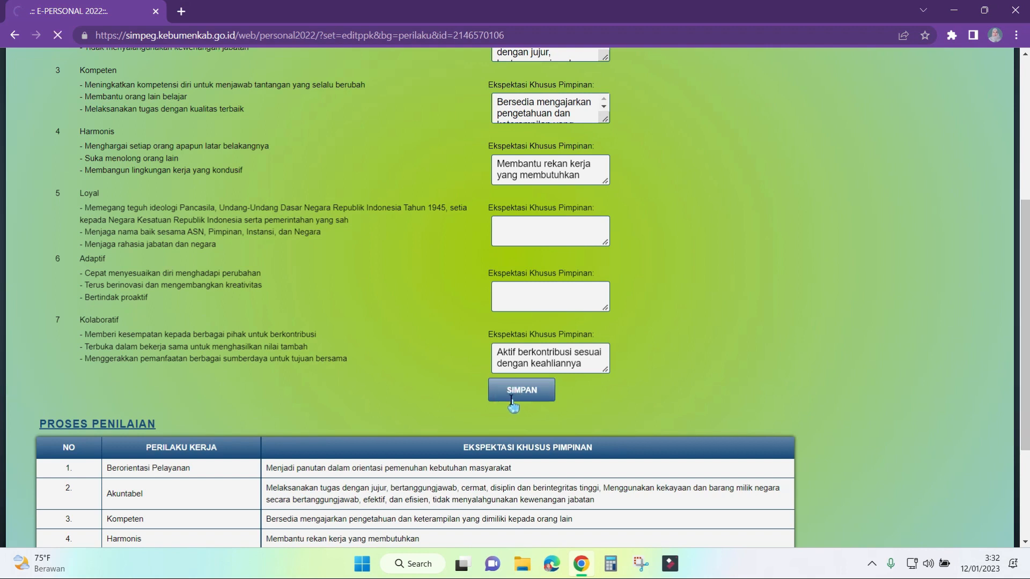
pyautogui.scroll(-8, 6, 157)
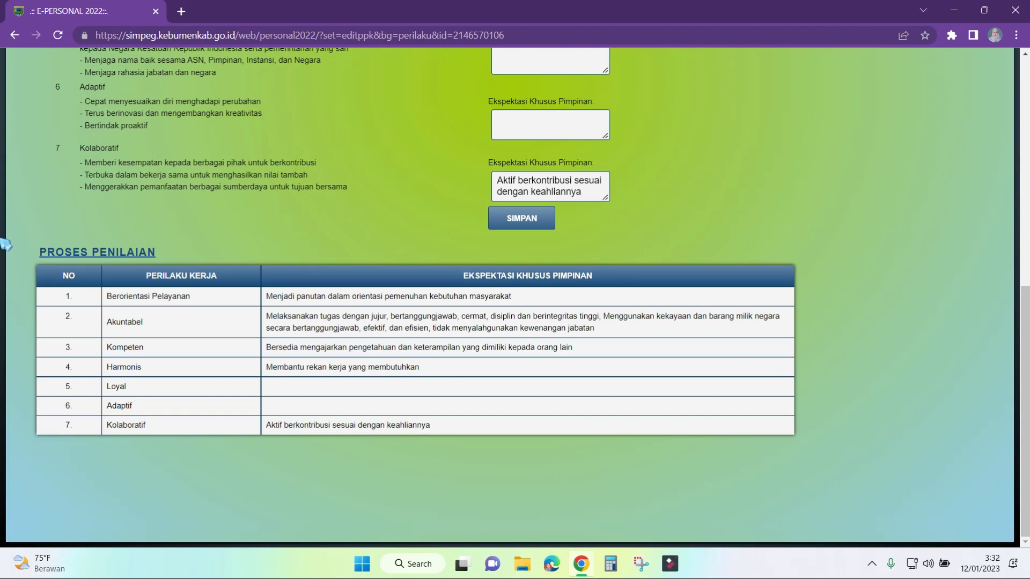
# Open the Lampiran SKP page and view the Jenis options and Keterangan Lampiran field without changing them
pyautogui.scroll(2, 1008, 214)
pyautogui.scroll(7, 1010, 217)
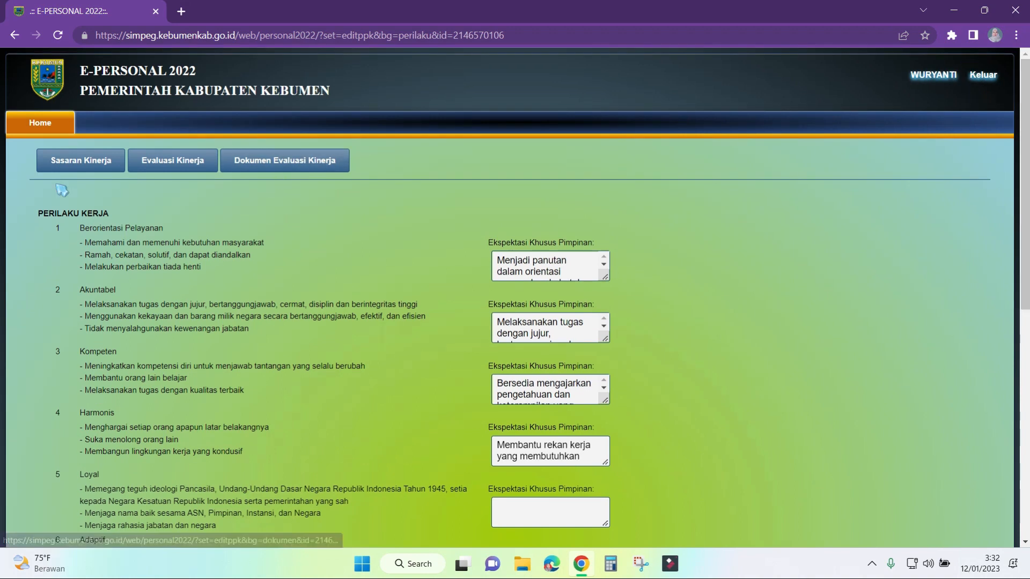
pyautogui.click(64, 171)
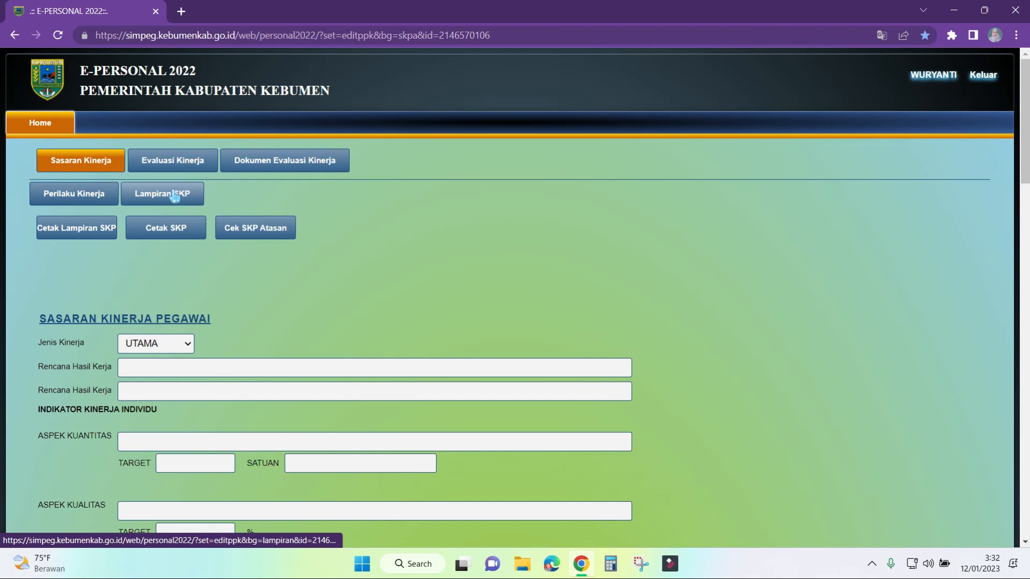
pyautogui.click(174, 196)
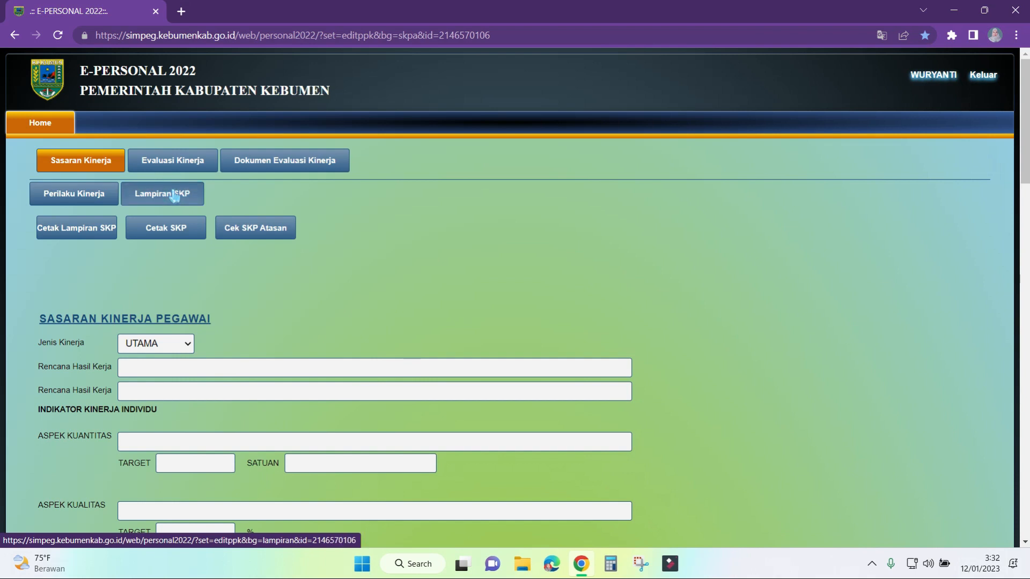
pyautogui.click(232, 237)
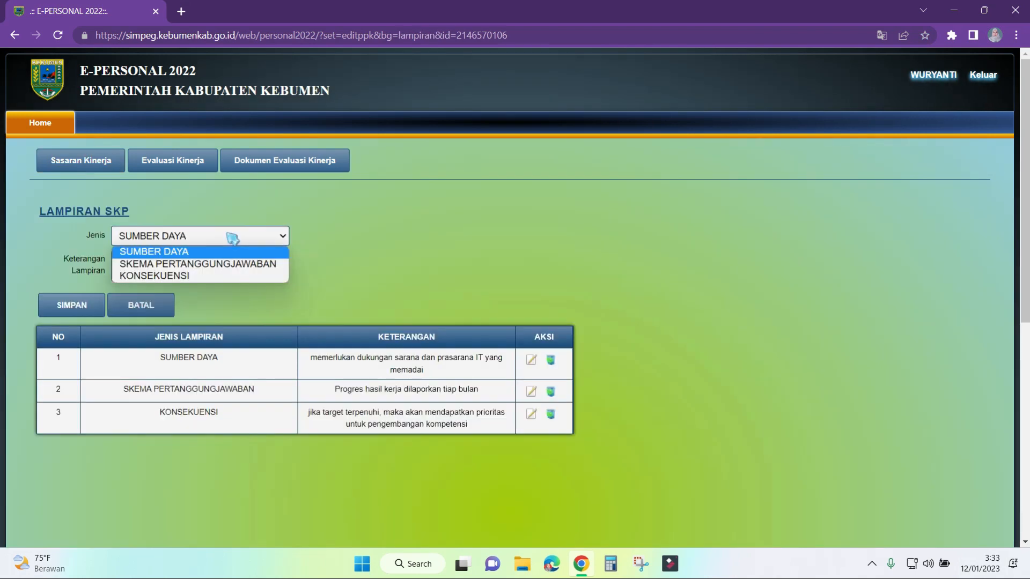
pyautogui.click(232, 238)
pyautogui.click(232, 237)
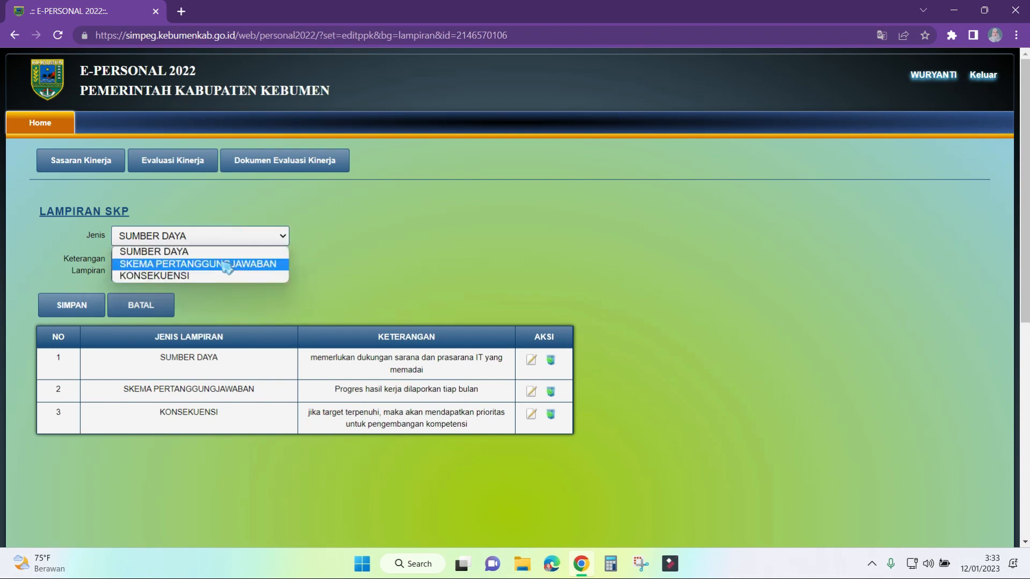
pyautogui.click(347, 230)
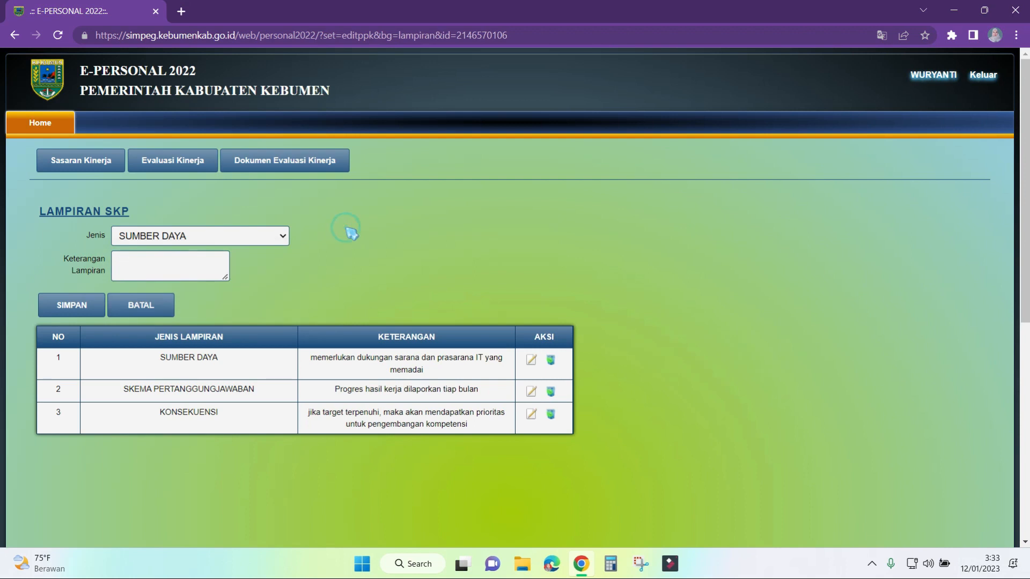
pyautogui.click(256, 237)
pyautogui.click(258, 239)
pyautogui.click(173, 269)
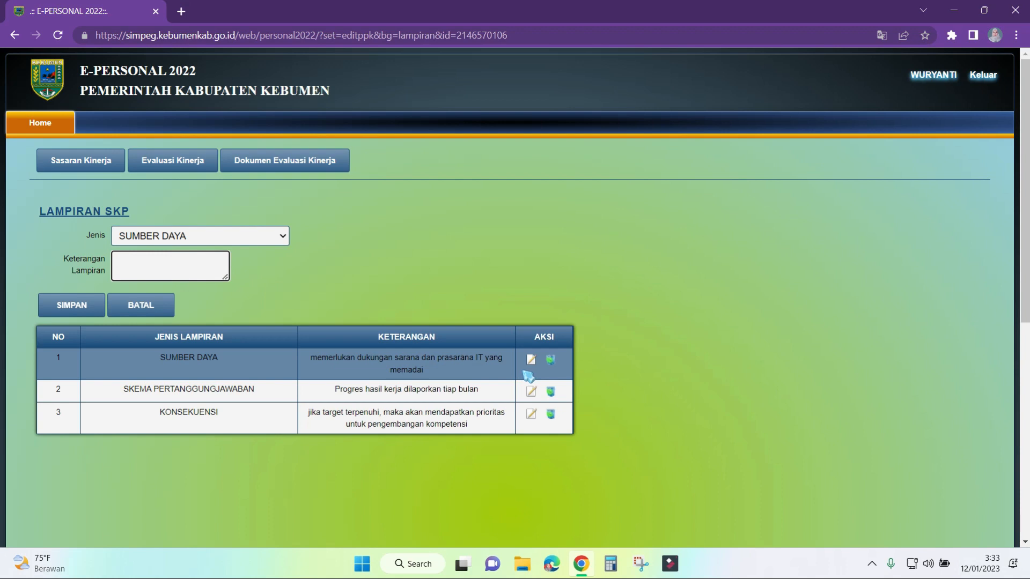
pyautogui.click(688, 362)
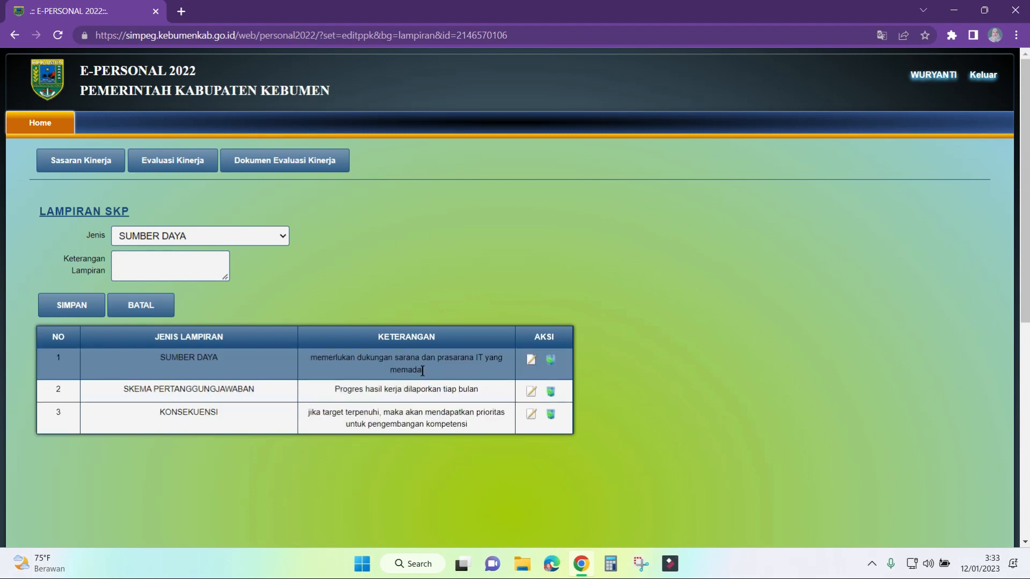
# Open the SUMBER DAYA, SKEMA PERTANGGUNGJAWABAN and KONSEKUENSI attachment entries one by one for editing and save each
pyautogui.click(530, 364)
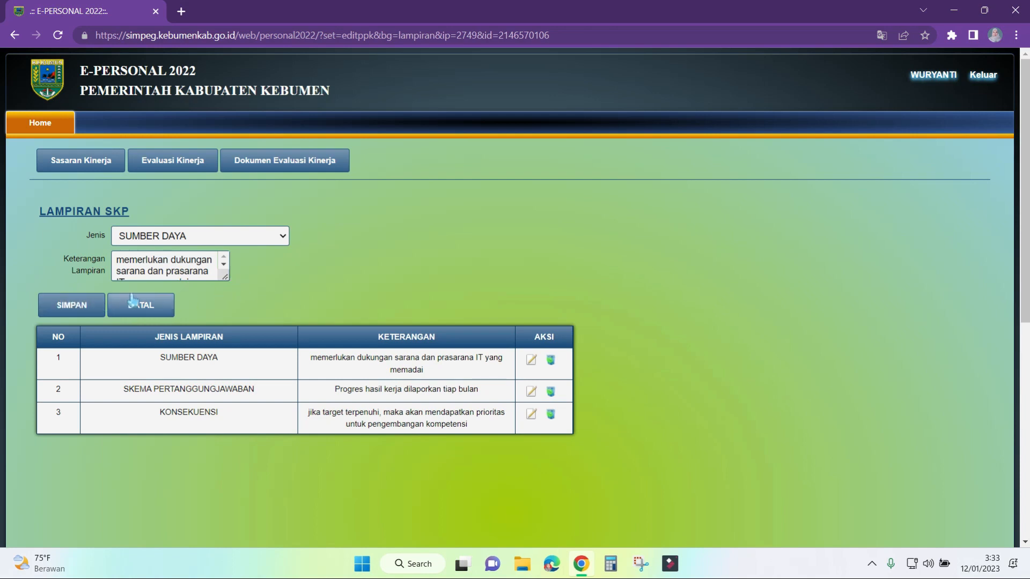
pyautogui.click(62, 307)
pyautogui.click(531, 392)
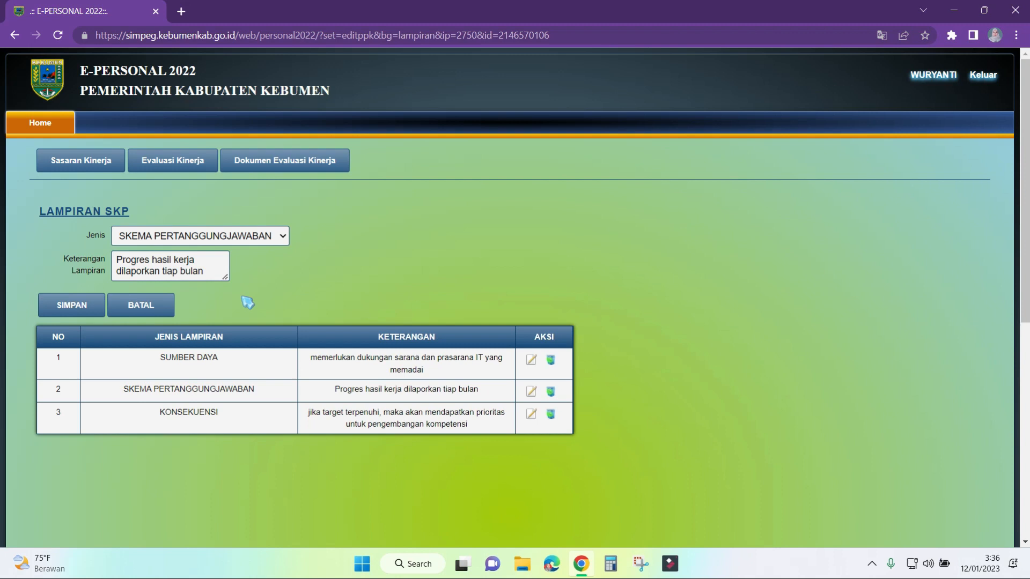
pyautogui.click(215, 277)
pyautogui.click(393, 288)
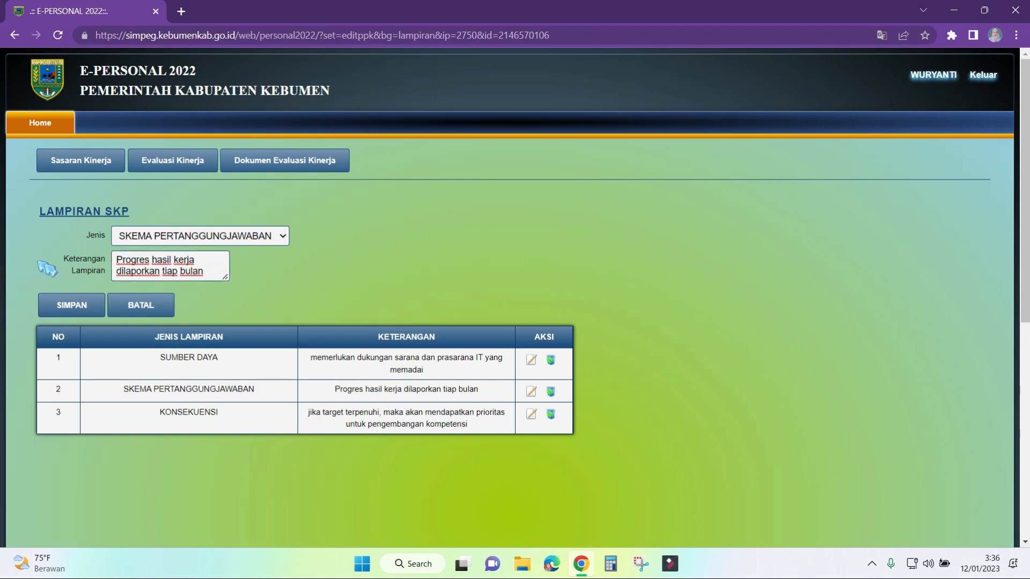
pyautogui.click(68, 310)
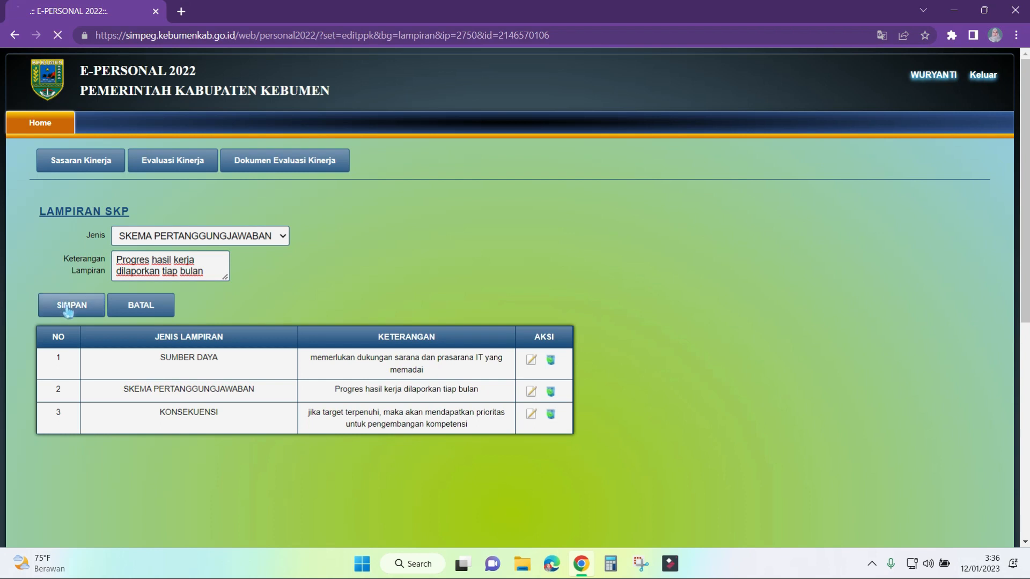
pyautogui.click(532, 417)
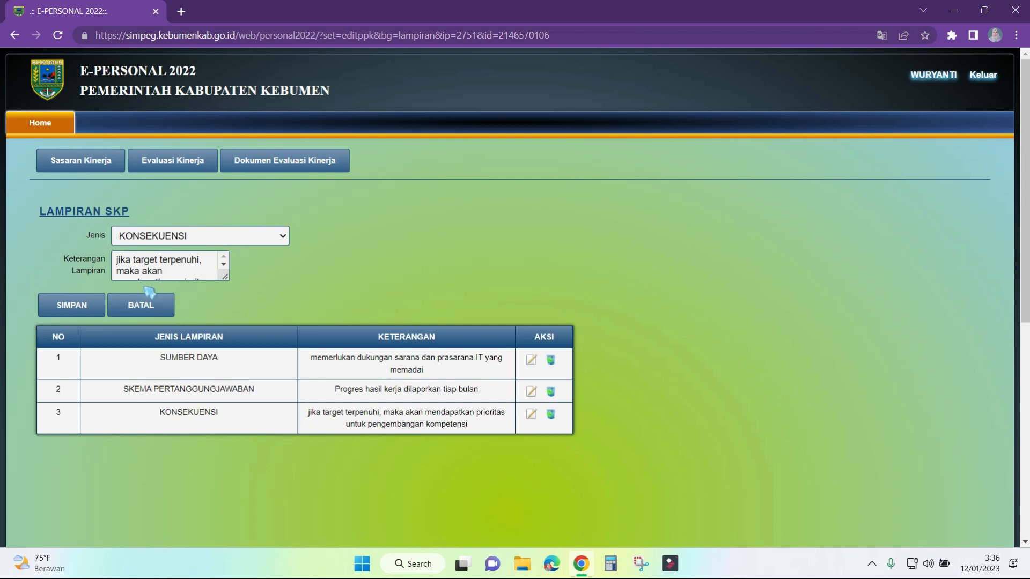
pyautogui.click(67, 309)
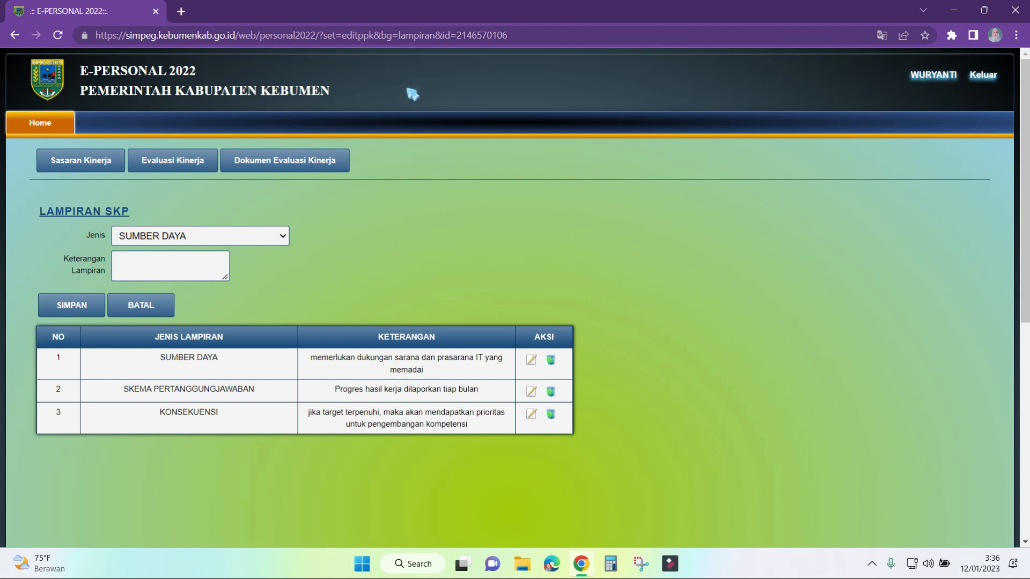
# Open the print preview of the SKP from the Sasaran Kinerja page and look through its pages
pyautogui.click(86, 173)
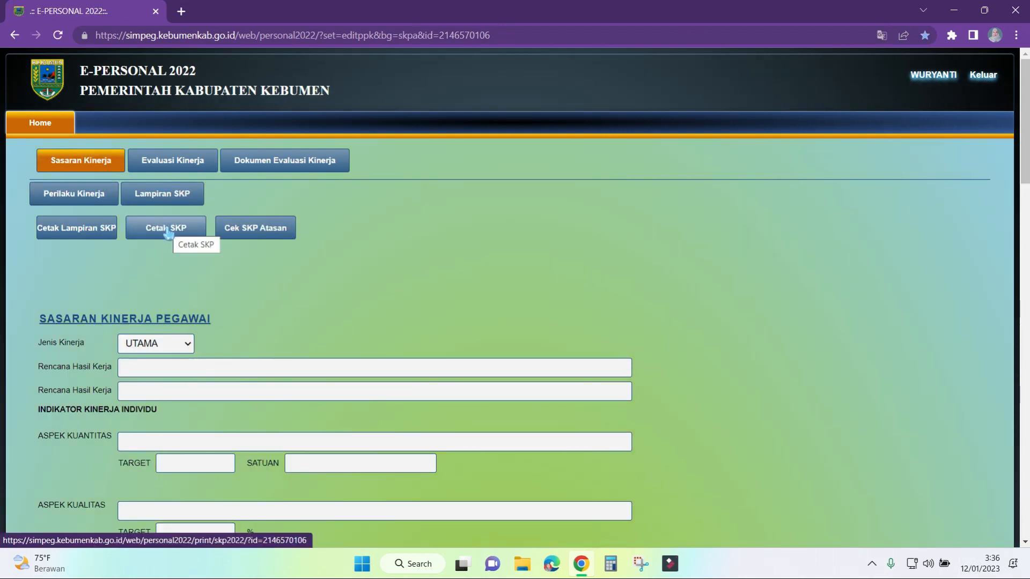
pyautogui.click(167, 232)
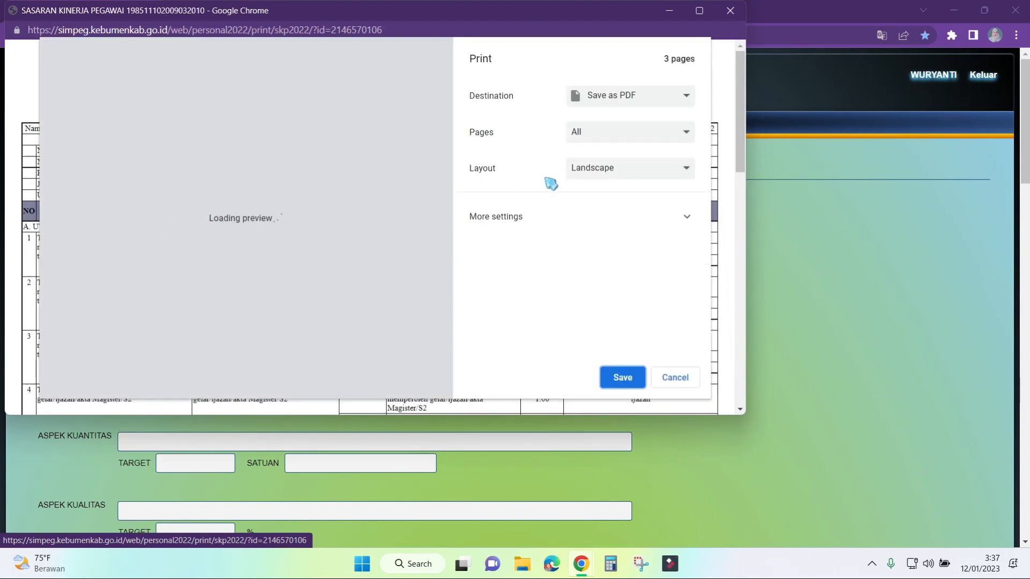
pyautogui.moveTo(449, 103); pyautogui.dragTo(437, 265)
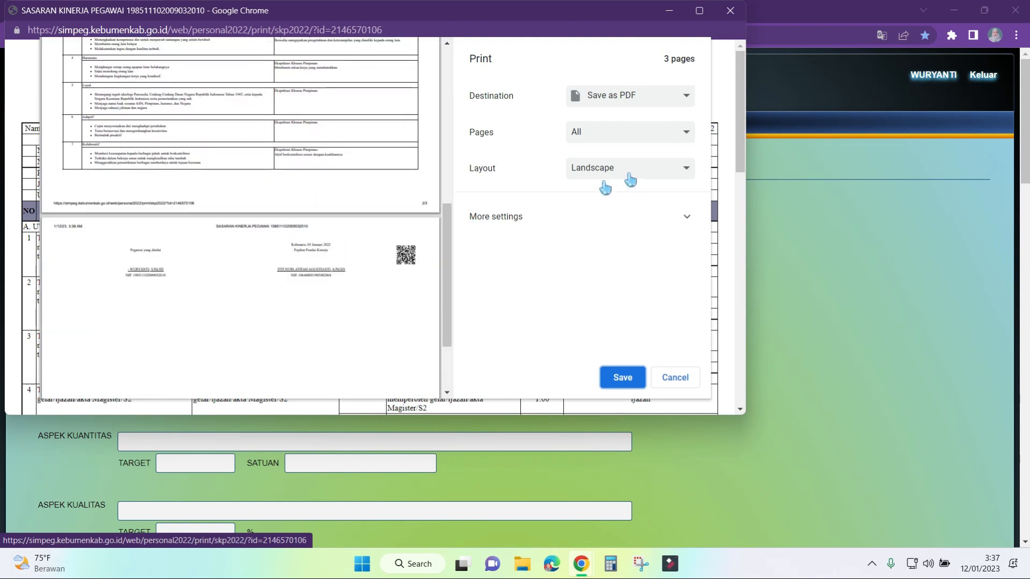
# Reduce the SKP printout's custom scale to 81 and save it as a PDF
pyautogui.click(686, 221)
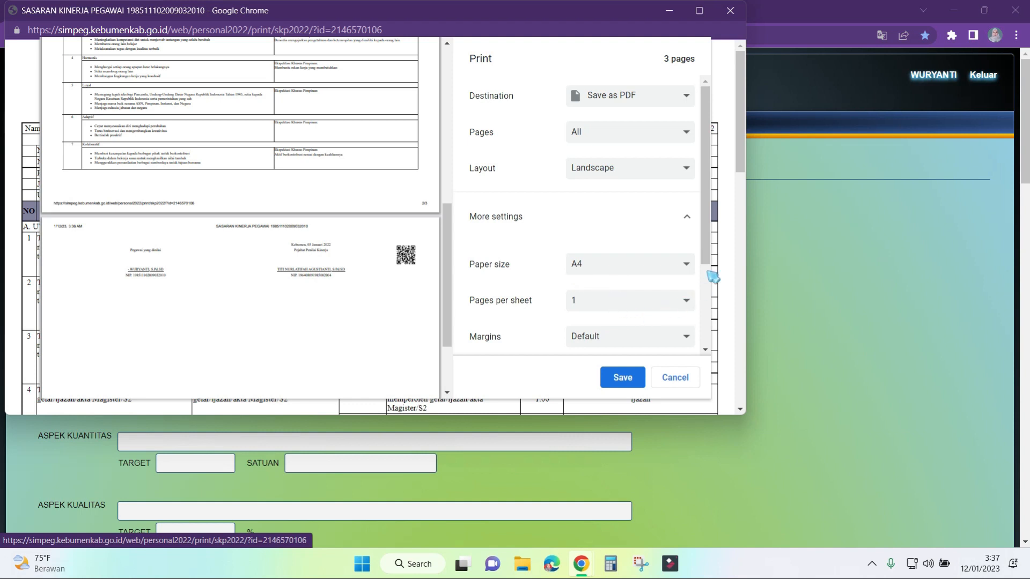
pyautogui.moveTo(706, 224); pyautogui.dragTo(710, 329)
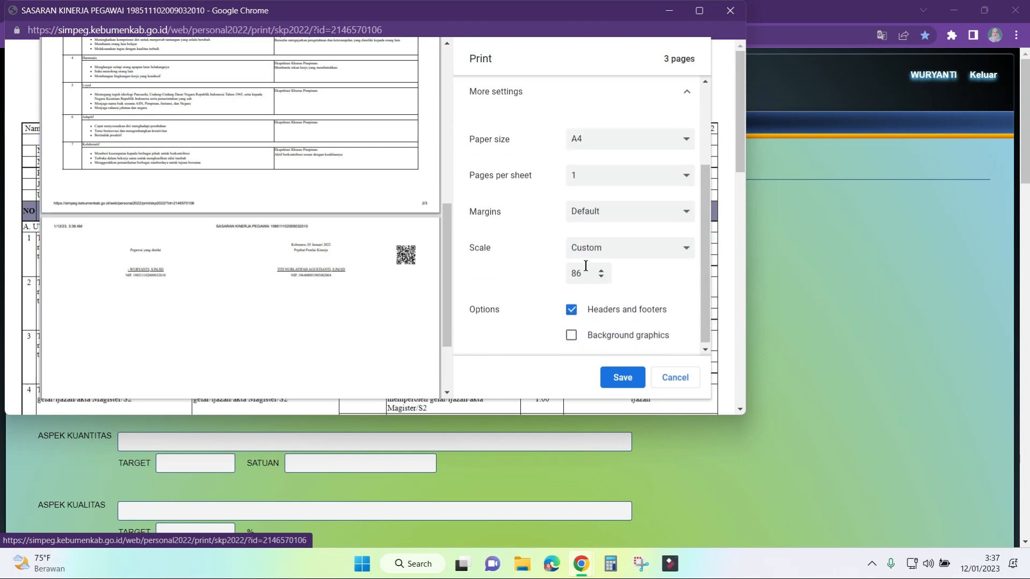
pyautogui.click(601, 279)
pyautogui.click(601, 278)
pyautogui.click(601, 277)
pyautogui.click(601, 277)
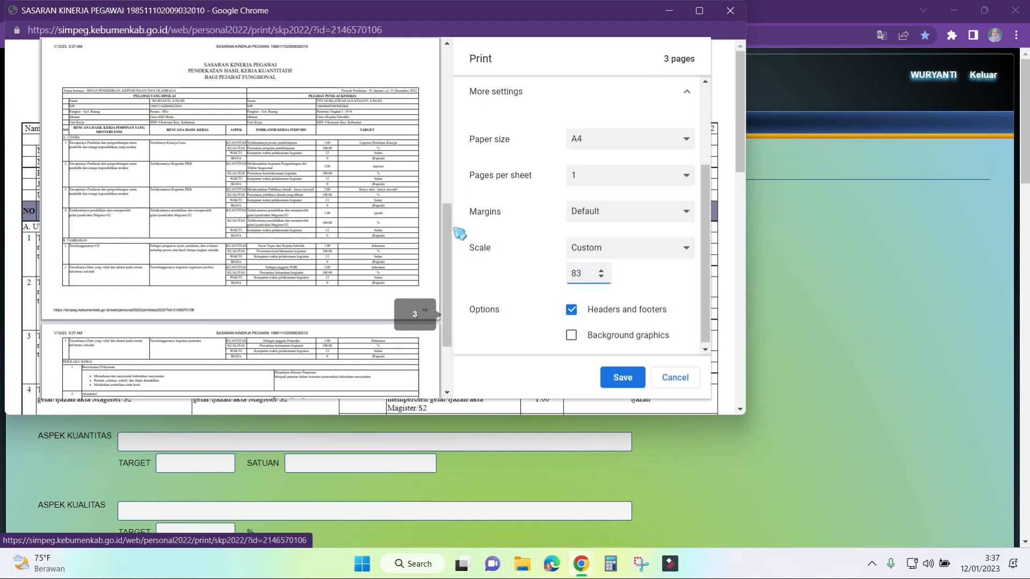
pyautogui.press('Down')
pyautogui.press('Down')
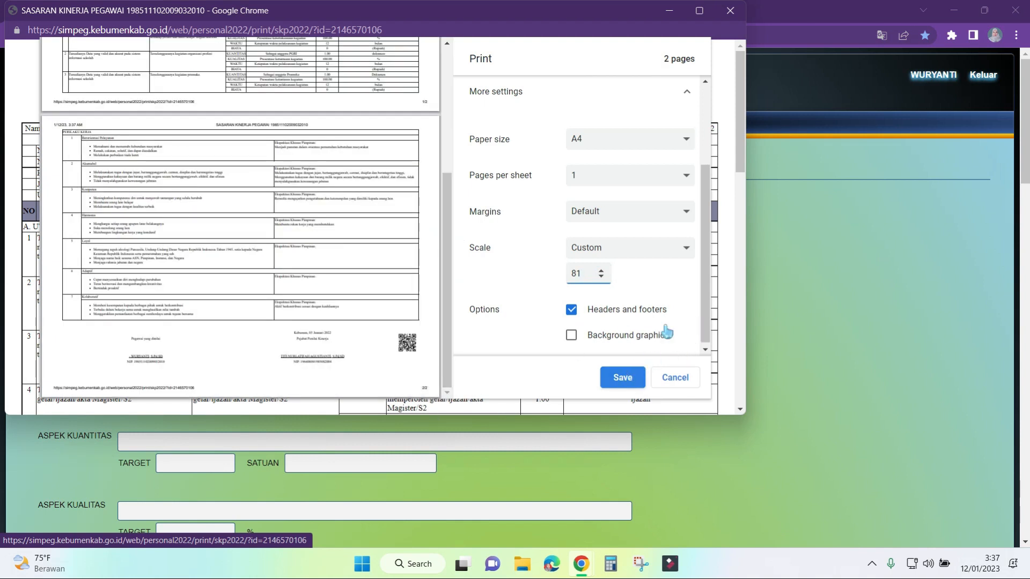
pyautogui.click(621, 378)
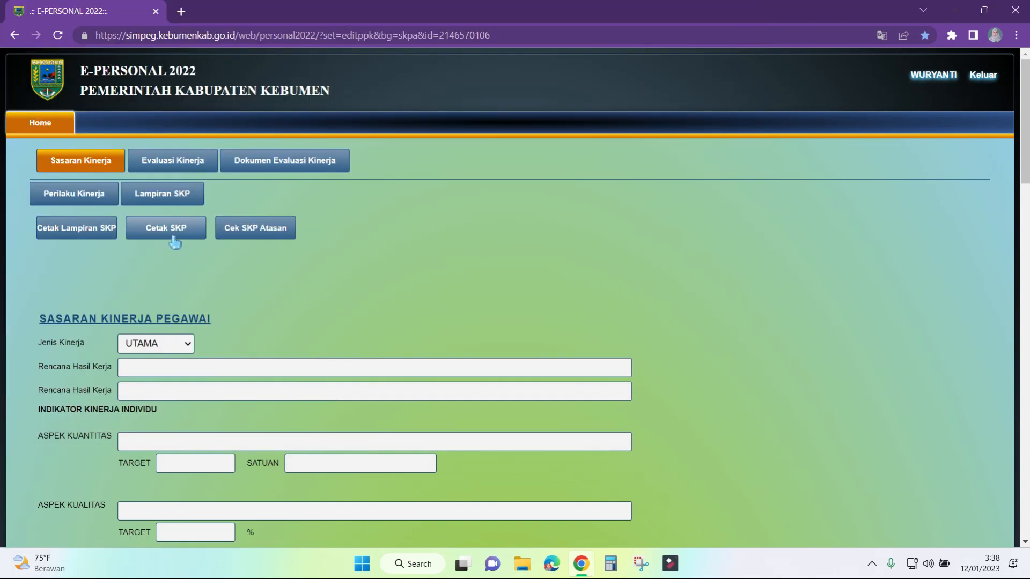
# Save the Lampiran SKP printout as a PDF and close its print window
pyautogui.click(75, 236)
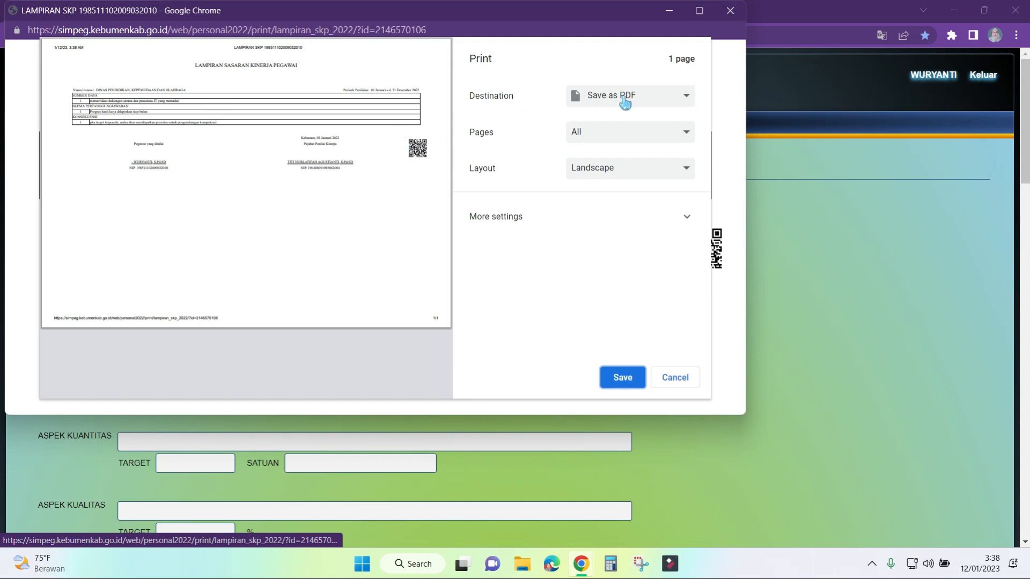
pyautogui.click(622, 378)
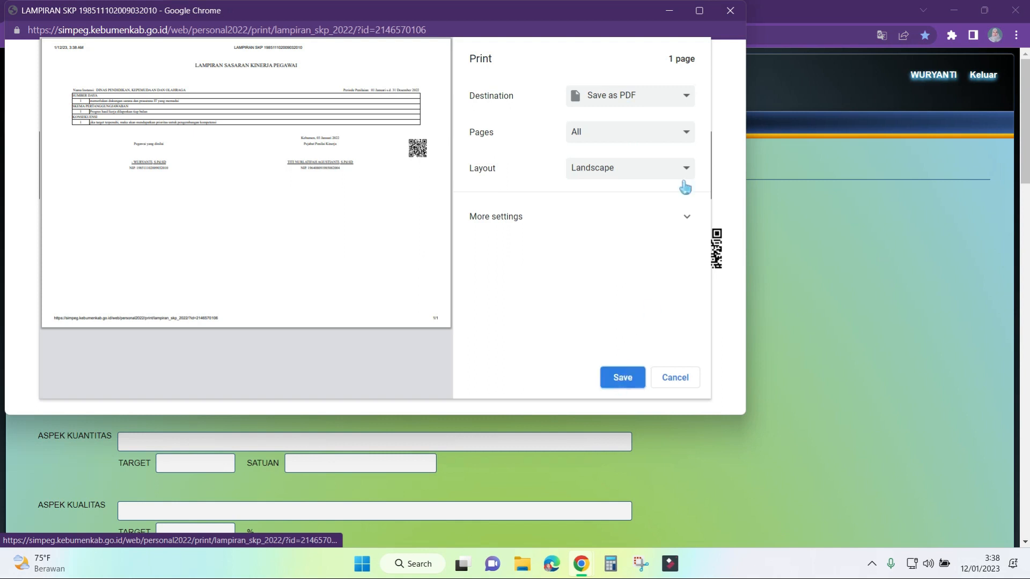
pyautogui.click(728, 13)
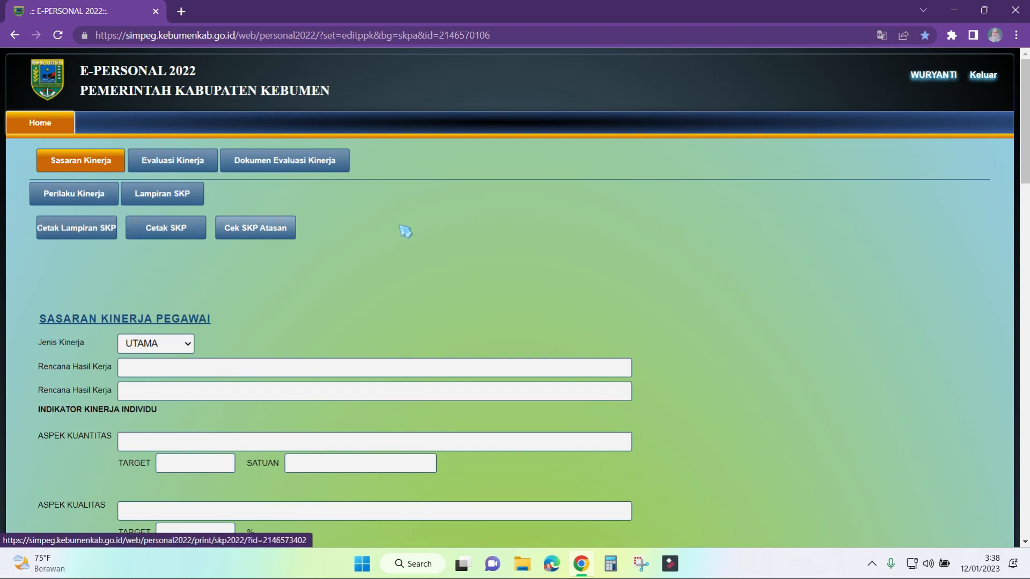
# Open the Evaluasi Perilaku Kinerja page and look over the Umpan Balik field for Berorientasi Pelayanan
pyautogui.click(179, 162)
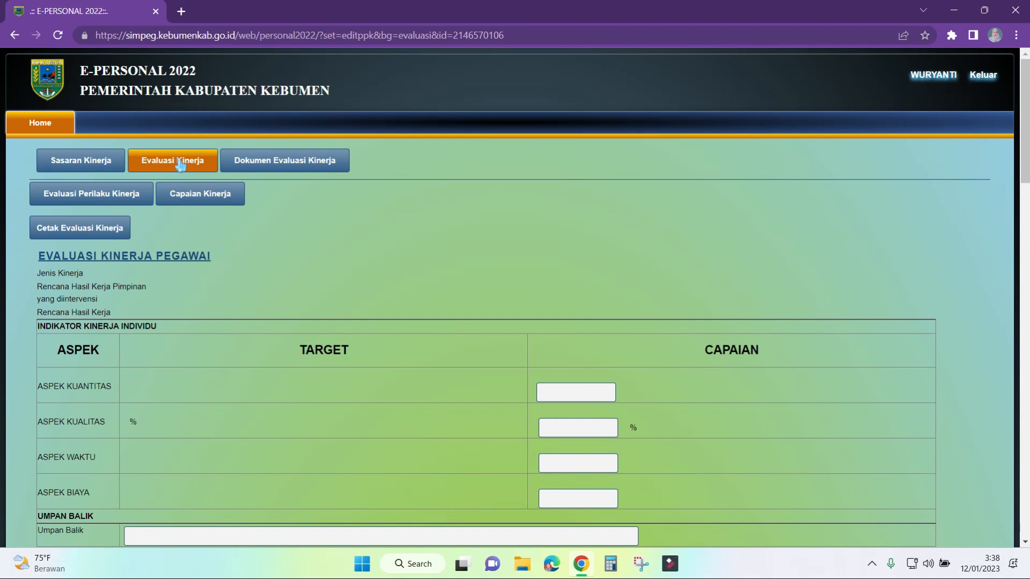
pyautogui.click(107, 189)
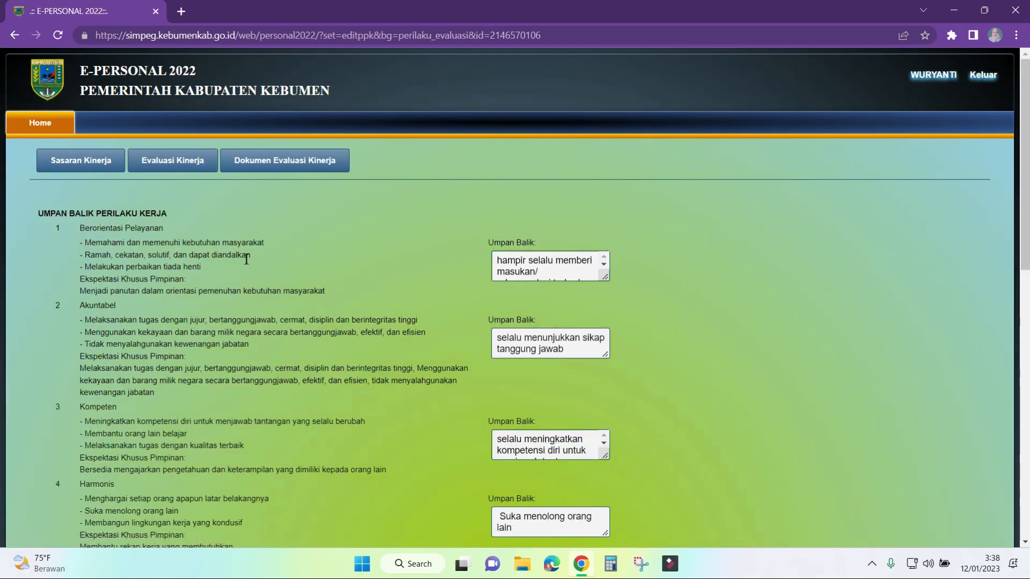
pyautogui.click(491, 259)
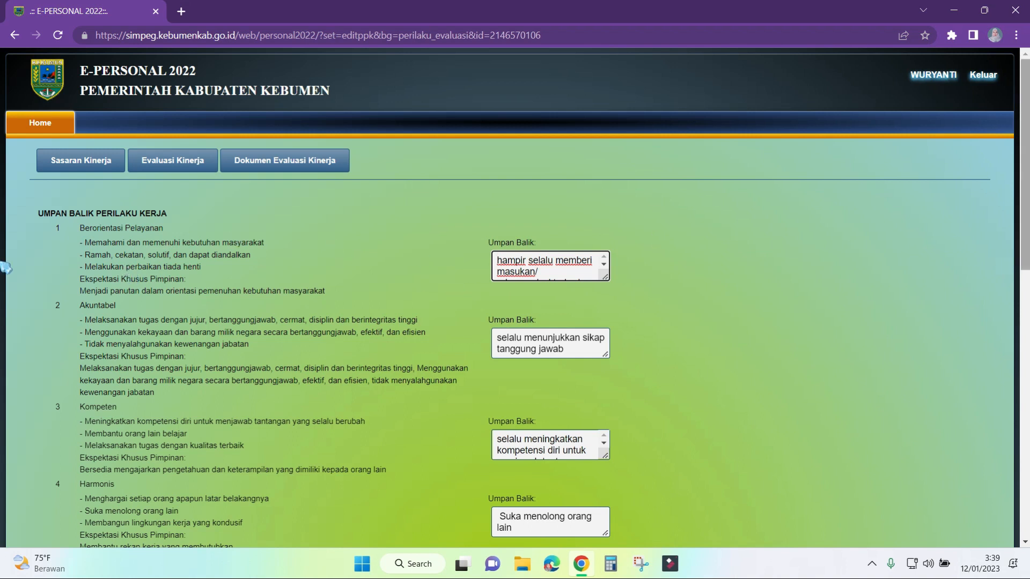
# Save the Umpan Balik Perilaku Kerja form and check the feedback in the Proses Penilaian table
pyautogui.scroll(-3, 6, 262)
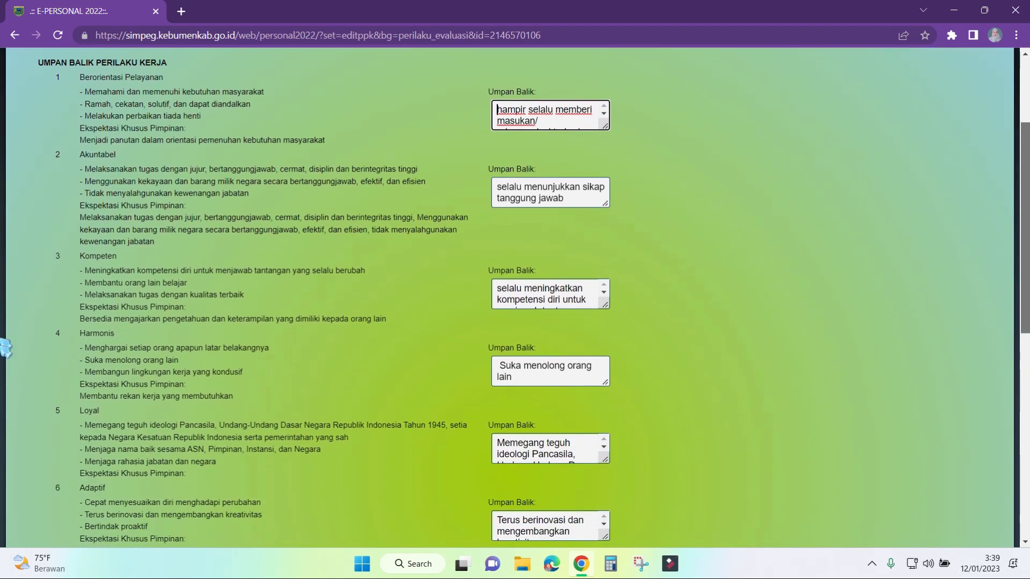
pyautogui.scroll(-3, 5, 384)
pyautogui.scroll(-2, 5, 384)
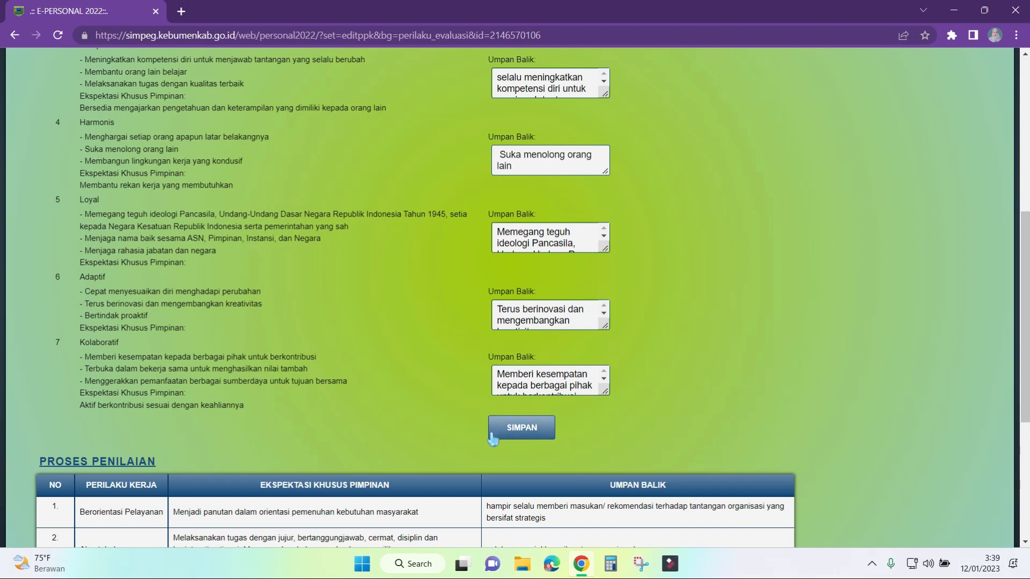
pyautogui.click(521, 428)
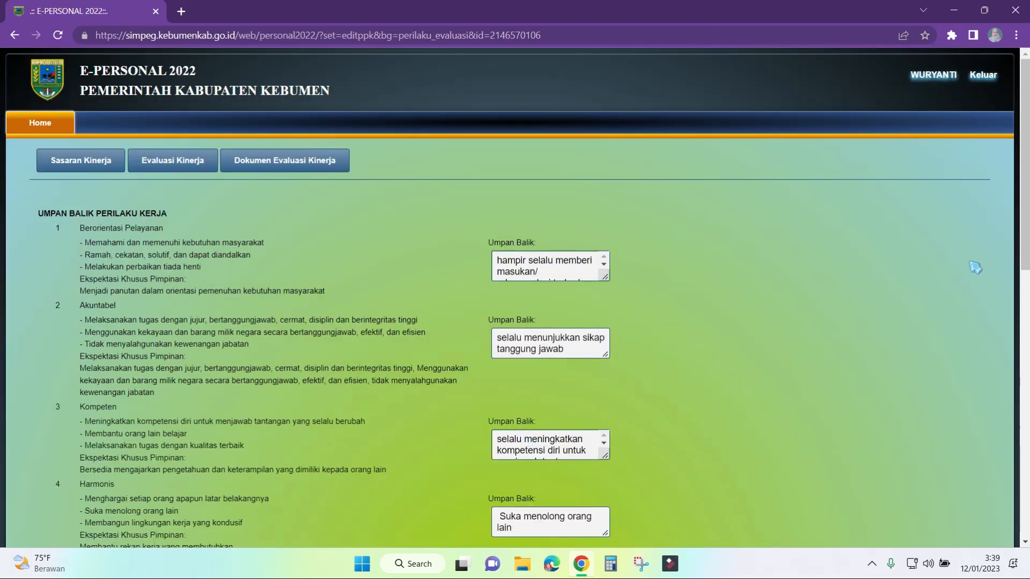
pyautogui.moveTo(1025, 268); pyautogui.dragTo(1027, 528)
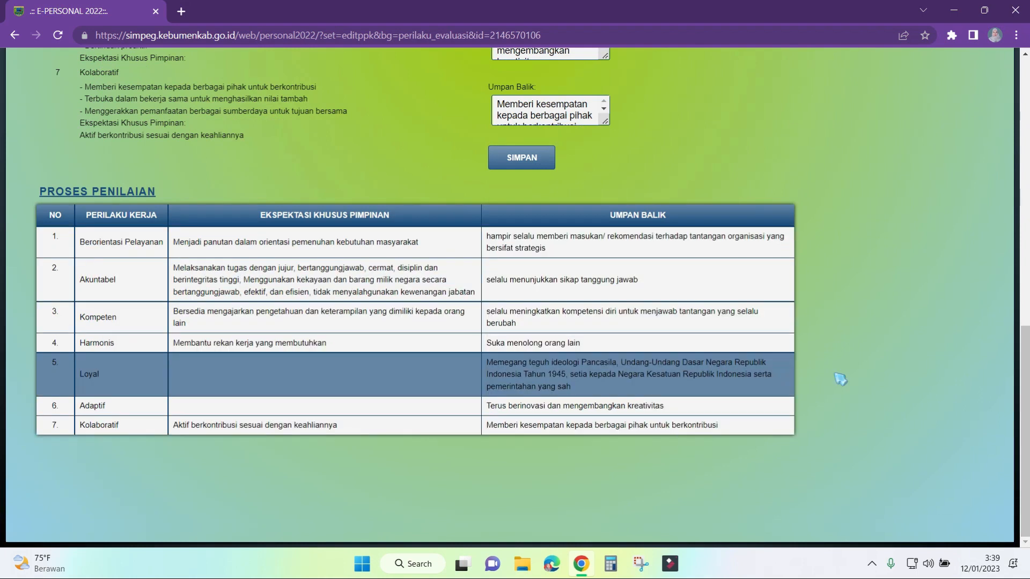
pyautogui.moveTo(1025, 450); pyautogui.dragTo(986, 135)
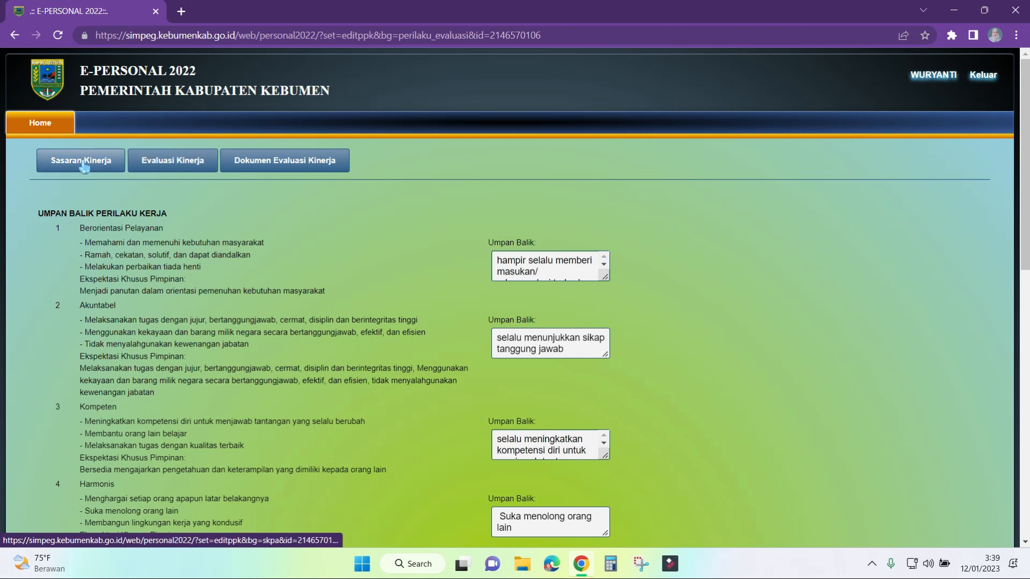
# On the Capaian Kinerja page, set Capaian Kinerja Organisasi to BAIK and both Rating Hasil Kerja and Rating Perilaku Kerja to SESUAI EKSPEKTASI
pyautogui.click(161, 167)
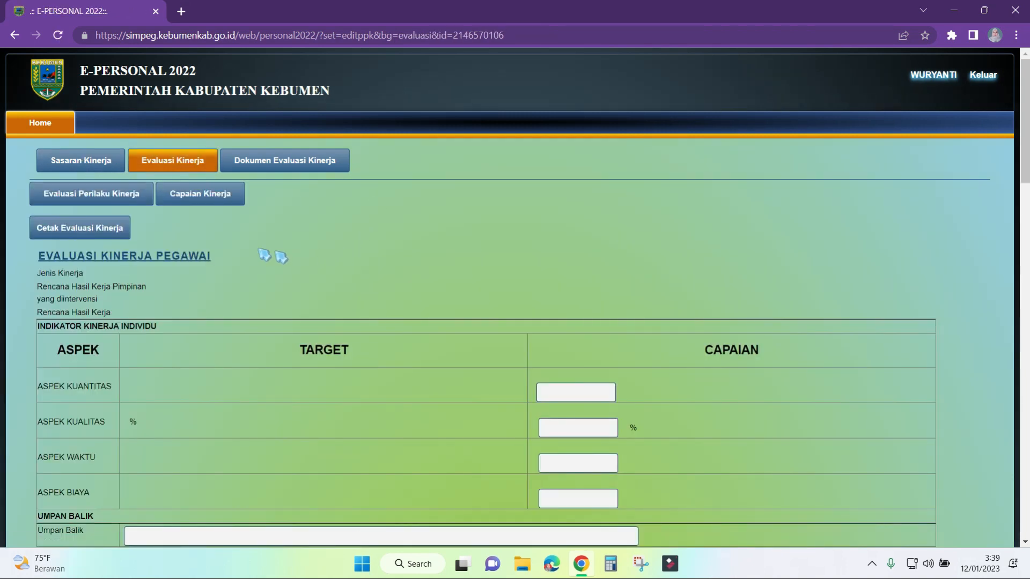
pyautogui.click(182, 196)
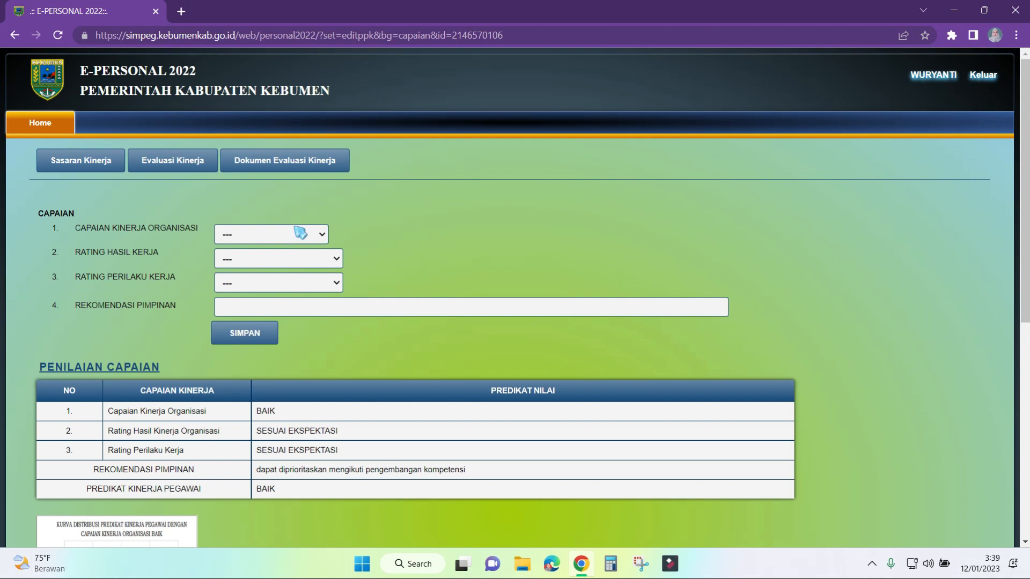
pyautogui.click(297, 234)
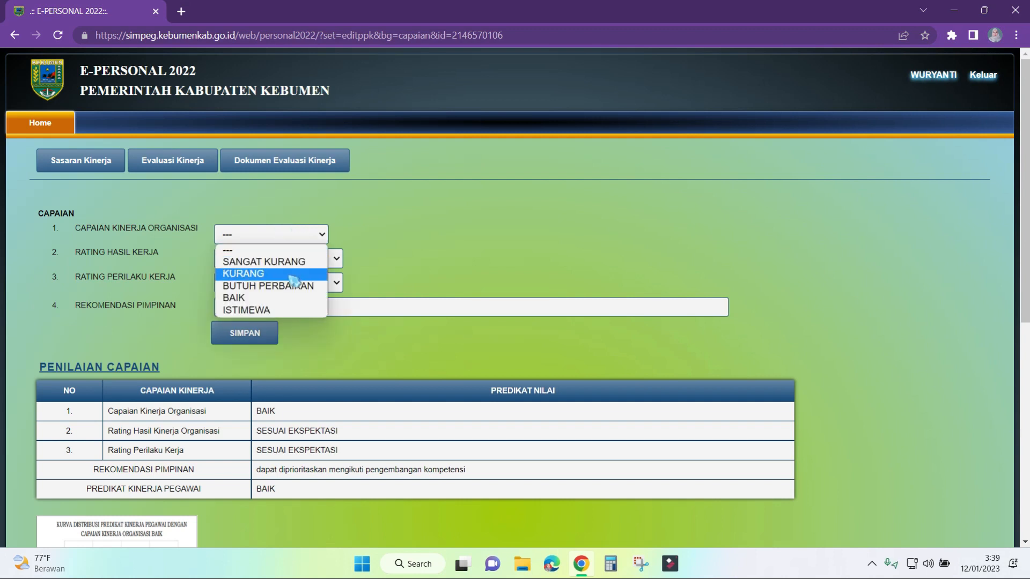
pyautogui.click(283, 298)
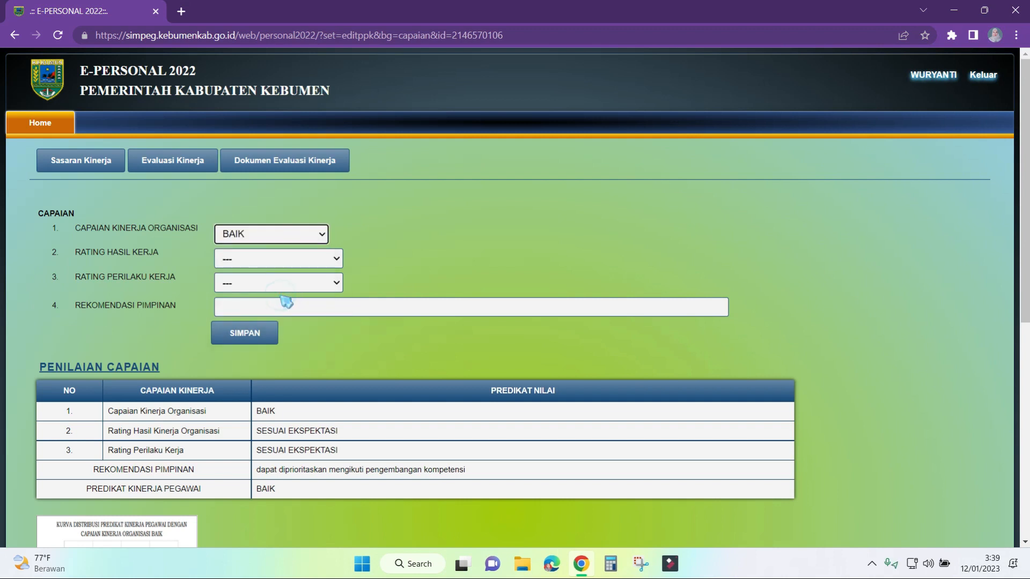
pyautogui.click(257, 263)
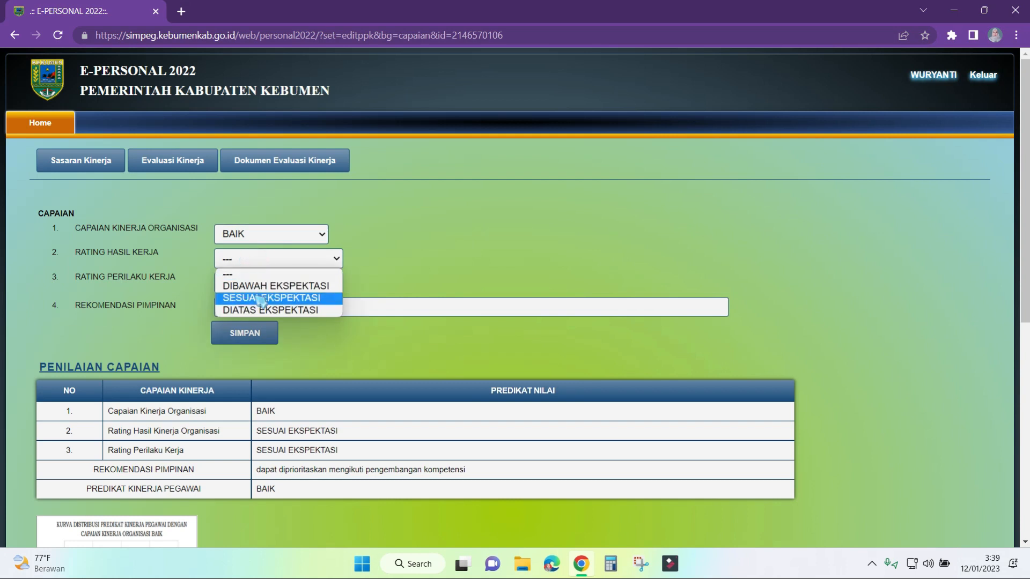
pyautogui.click(260, 297)
pyautogui.click(242, 282)
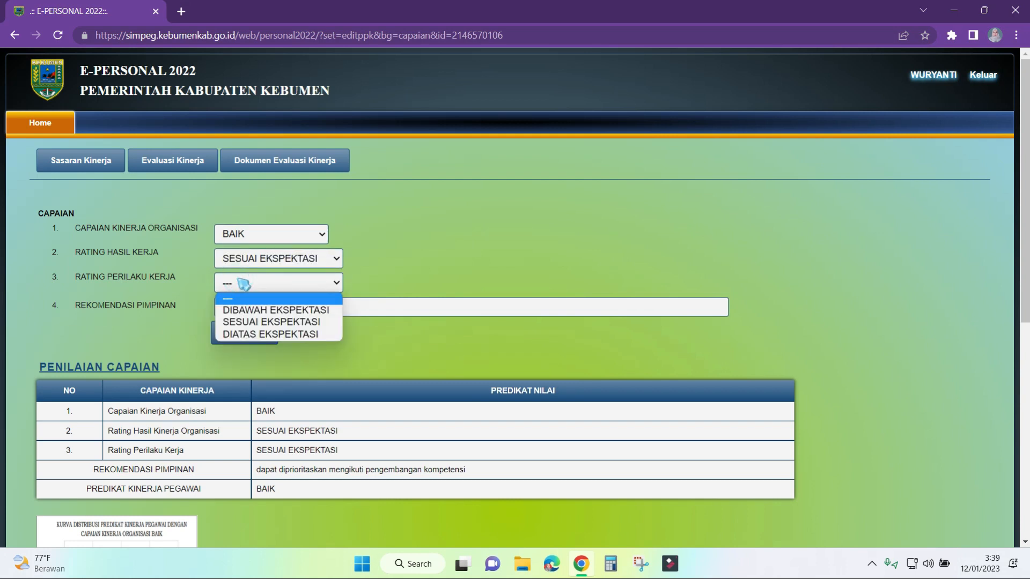
pyautogui.click(246, 316)
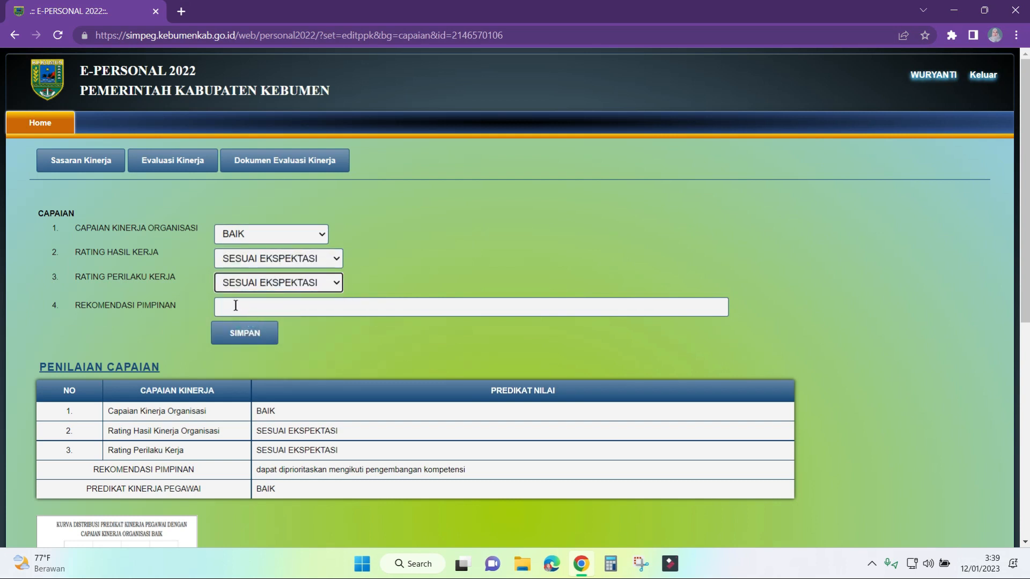
# Fill Rekomendasi Pimpinan with "dapat diprioritaskan mengikuti pengembangan kompetensi" and save the Capaian form
pyautogui.click(232, 303)
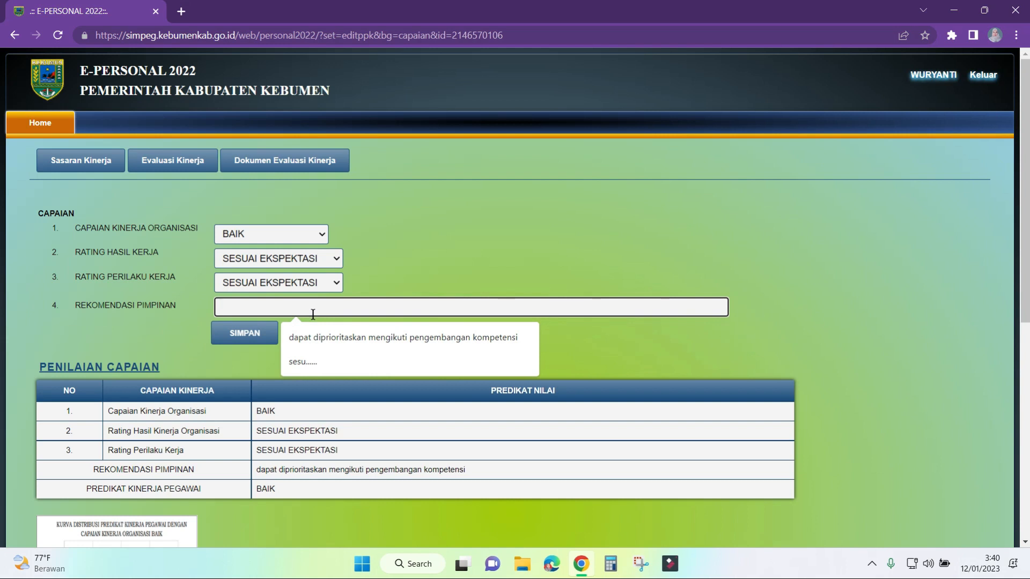
pyautogui.click(322, 342)
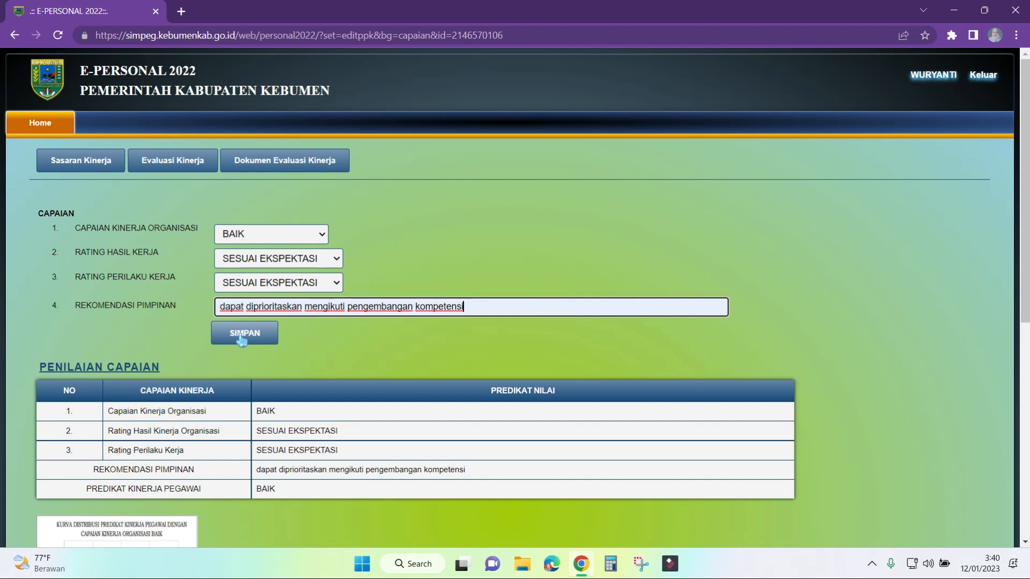
pyautogui.click(242, 338)
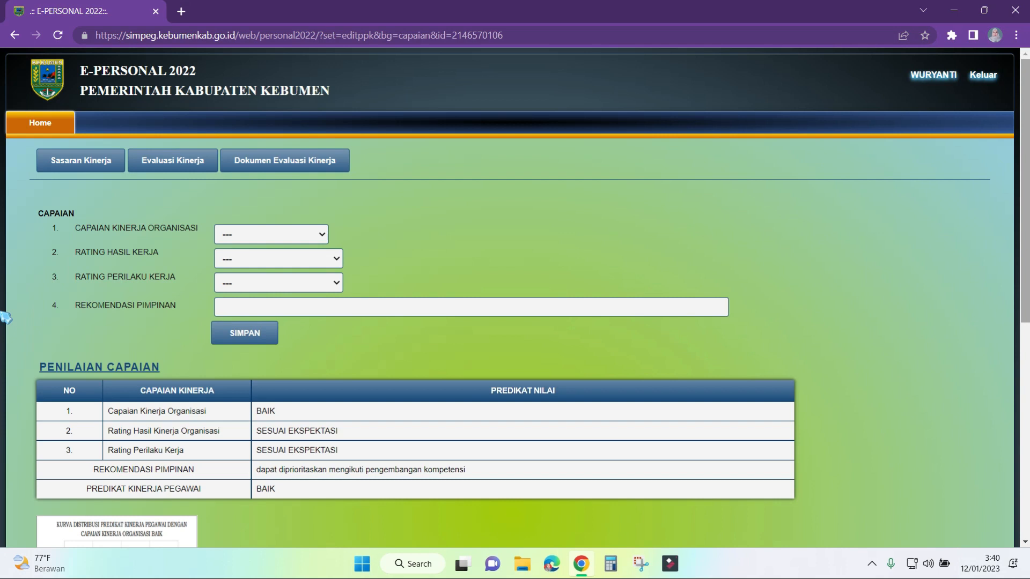
# Open the print preview of the Evaluasi Kinerja, check it through to the last page and save it as a PDF
pyautogui.click(186, 165)
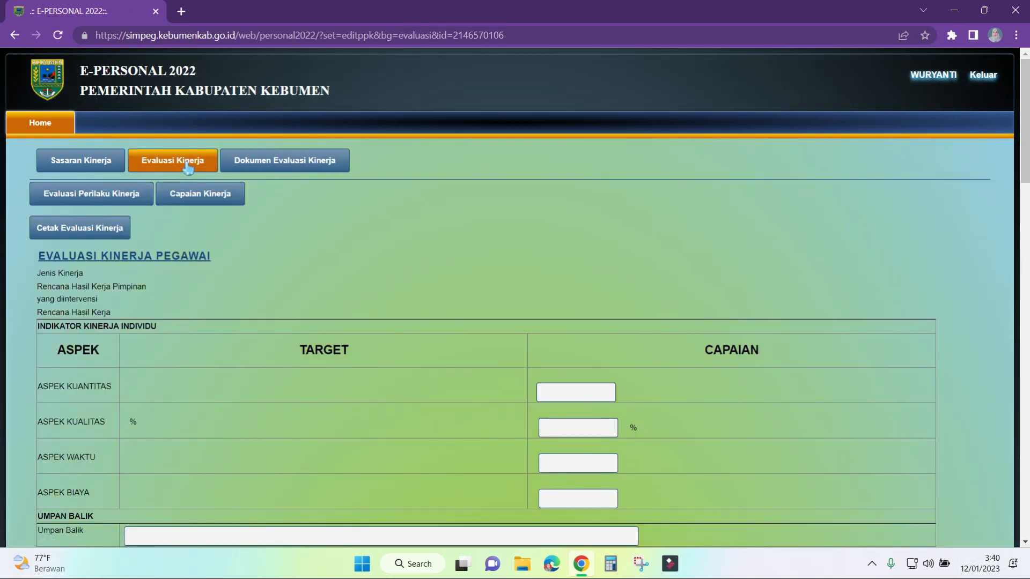
pyautogui.click(74, 232)
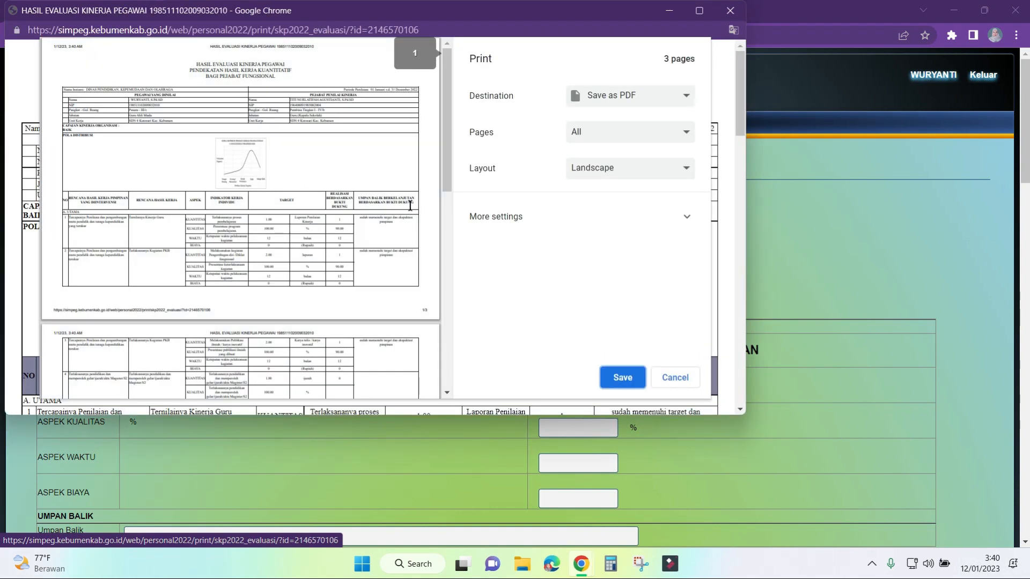
pyautogui.moveTo(445, 177); pyautogui.dragTo(480, 387)
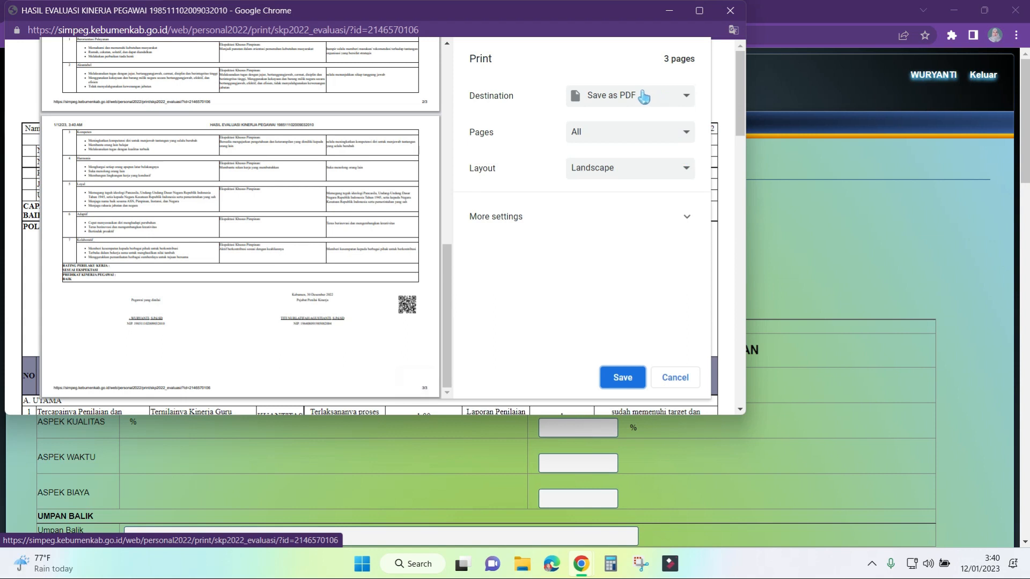
pyautogui.click(622, 377)
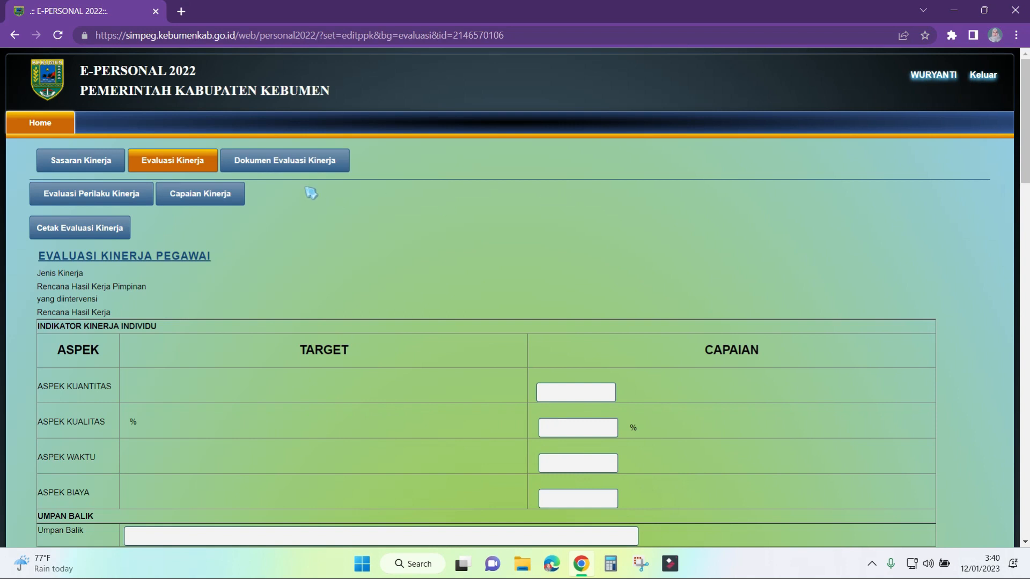
# Save the Dokumen Evaluasi Kinerja printout as a PDF and close its print window
pyautogui.click(277, 162)
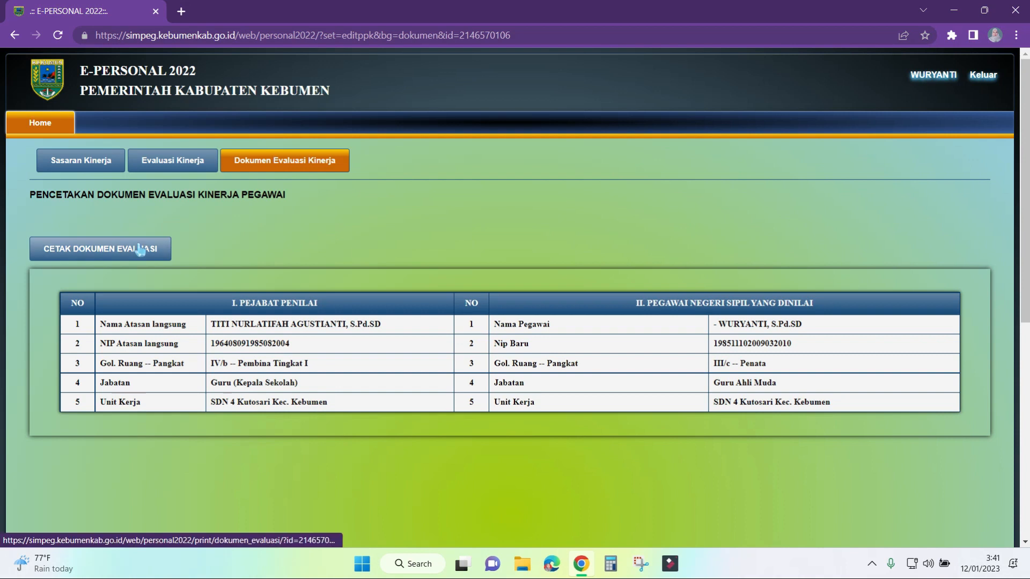
pyautogui.click(139, 249)
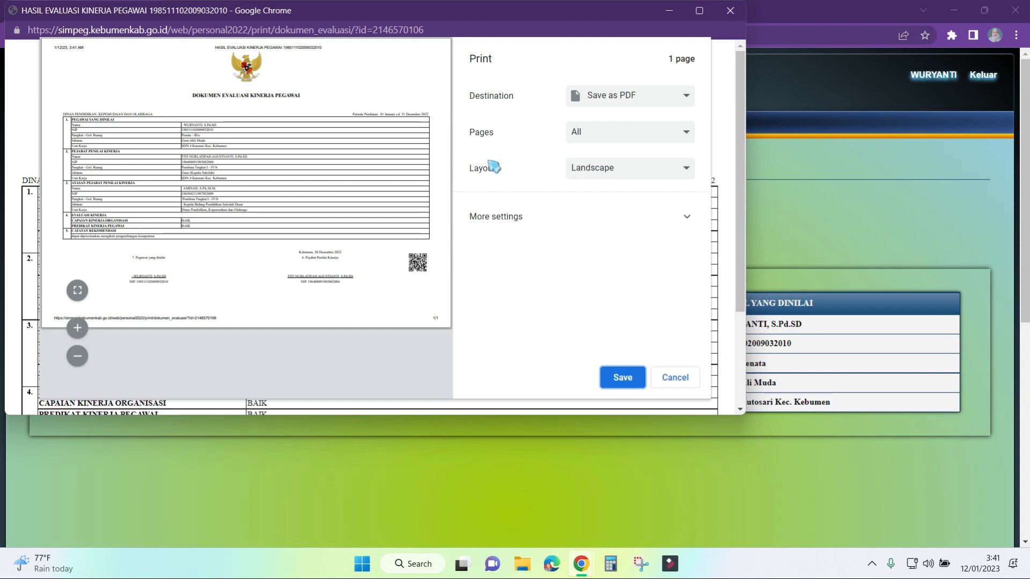
pyautogui.click(611, 374)
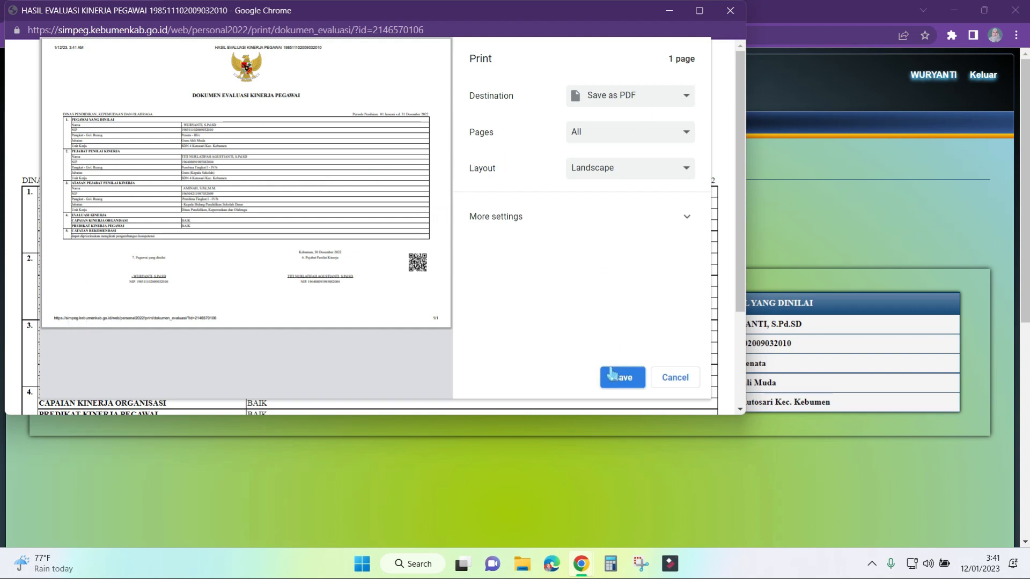
pyautogui.click(729, 10)
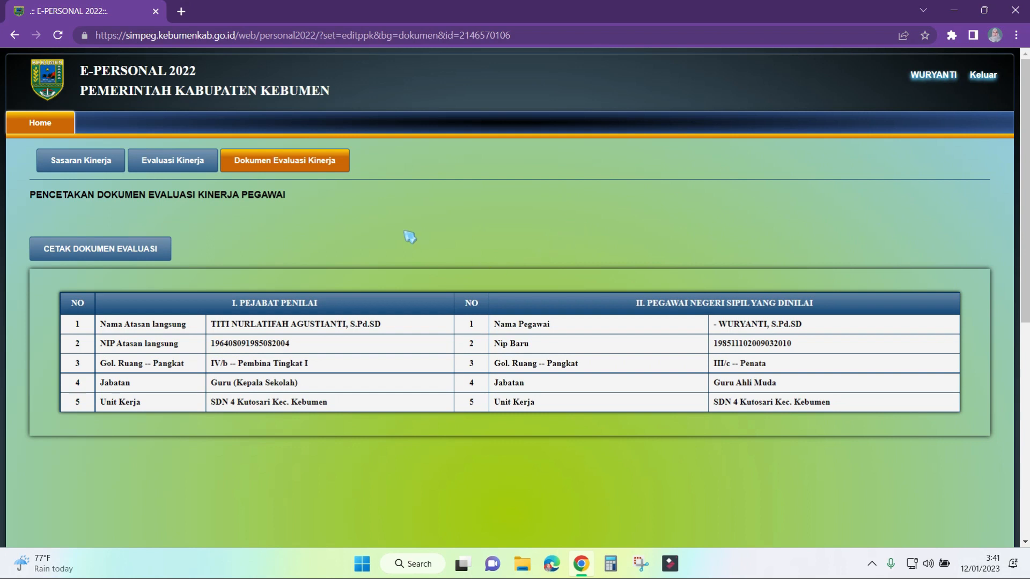
# Review the print options on the Sasaran Kinerja, Evaluasi Kinerja and Dokumen Evaluasi Kinerja pages
pyautogui.click(102, 166)
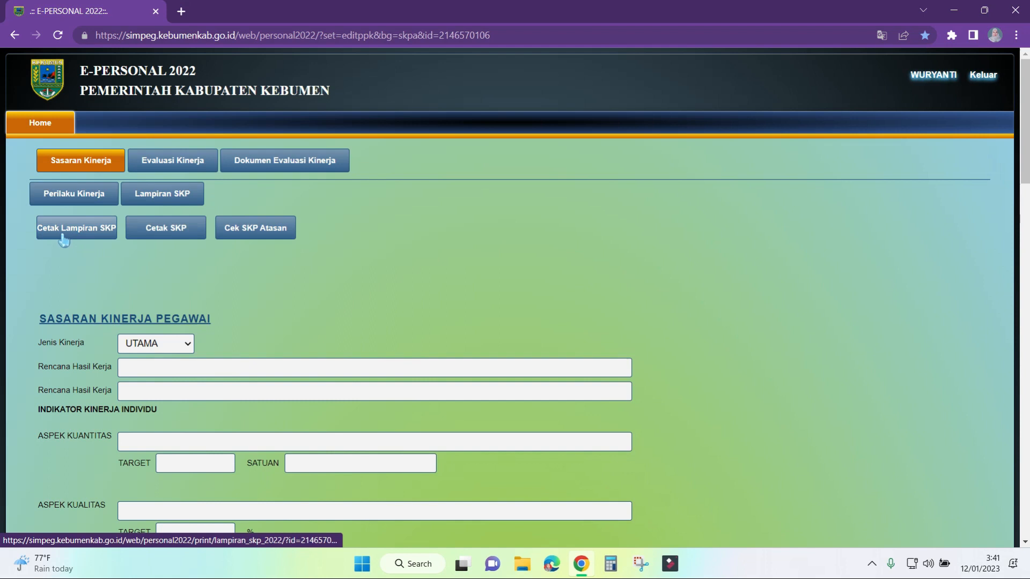
pyautogui.click(177, 158)
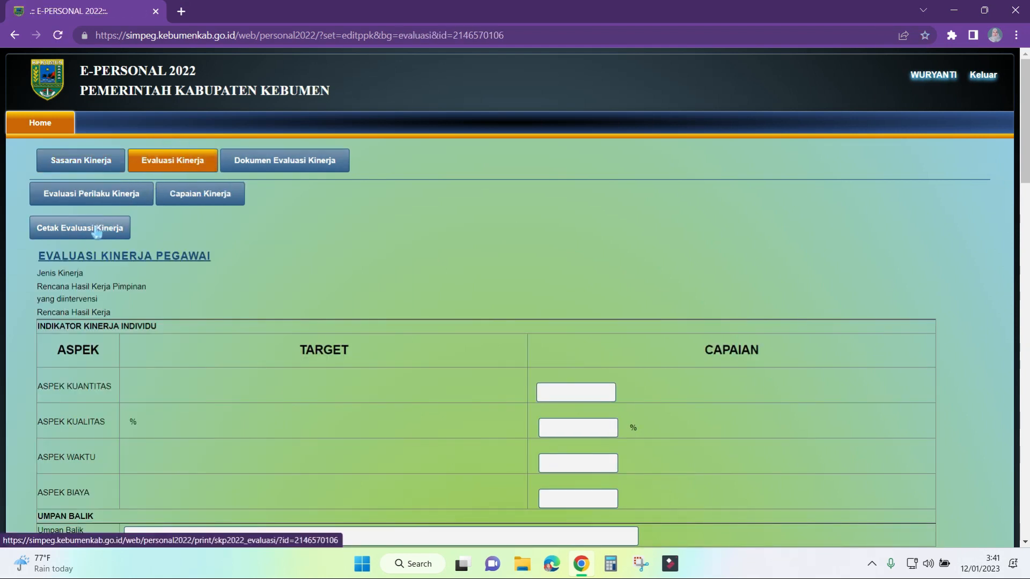
pyautogui.click(254, 165)
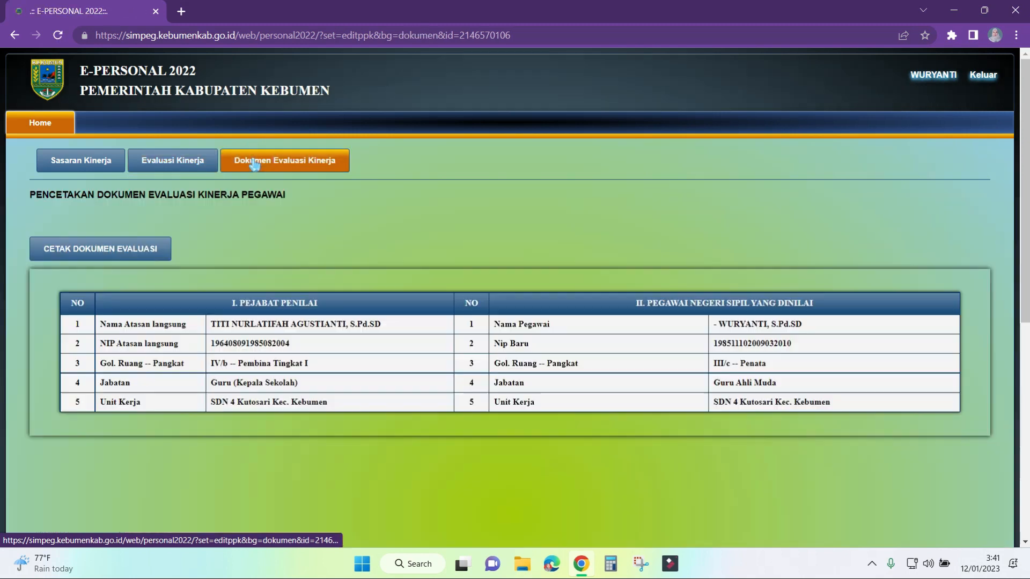